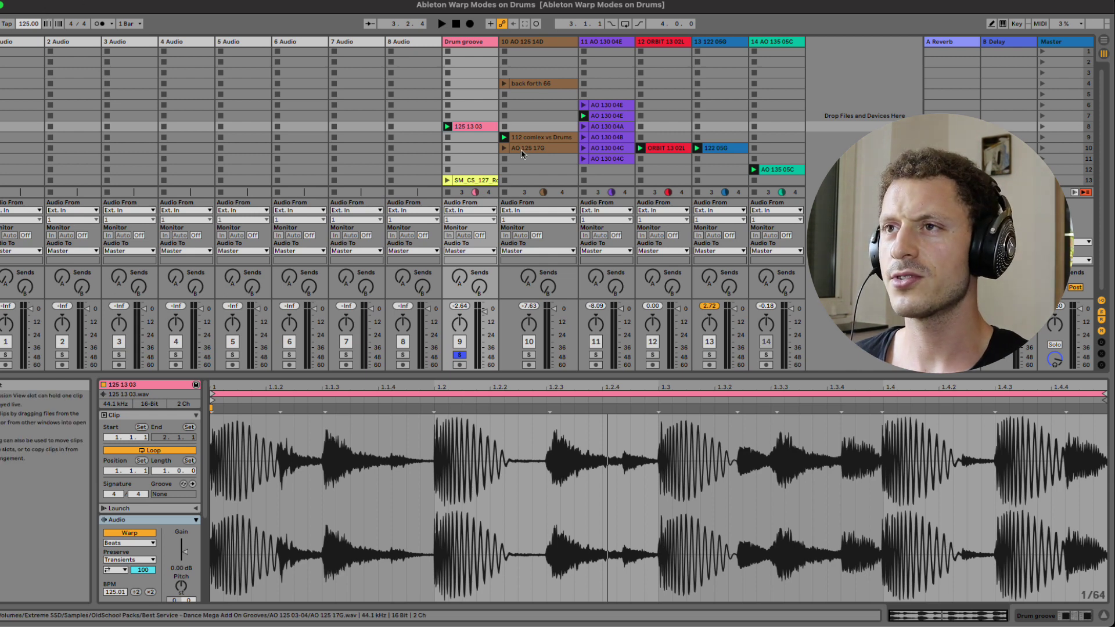
# Play the 125 13 03 drum groove, mark beat 1.2 in the clip, and switch to Arrangement
pyautogui.press('space')
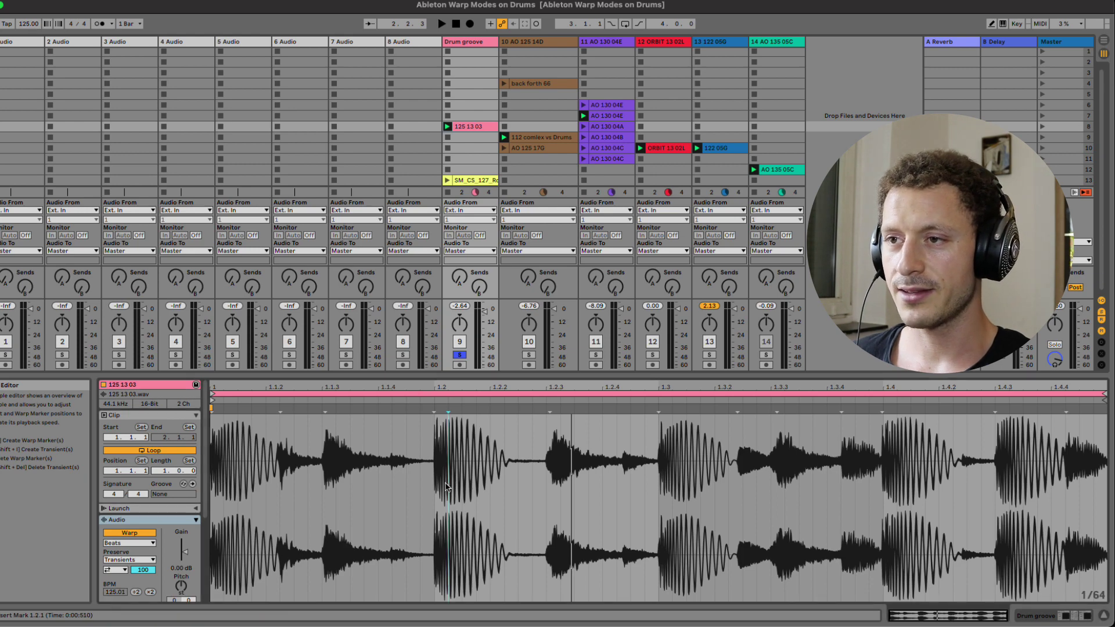
pyautogui.click(434, 489)
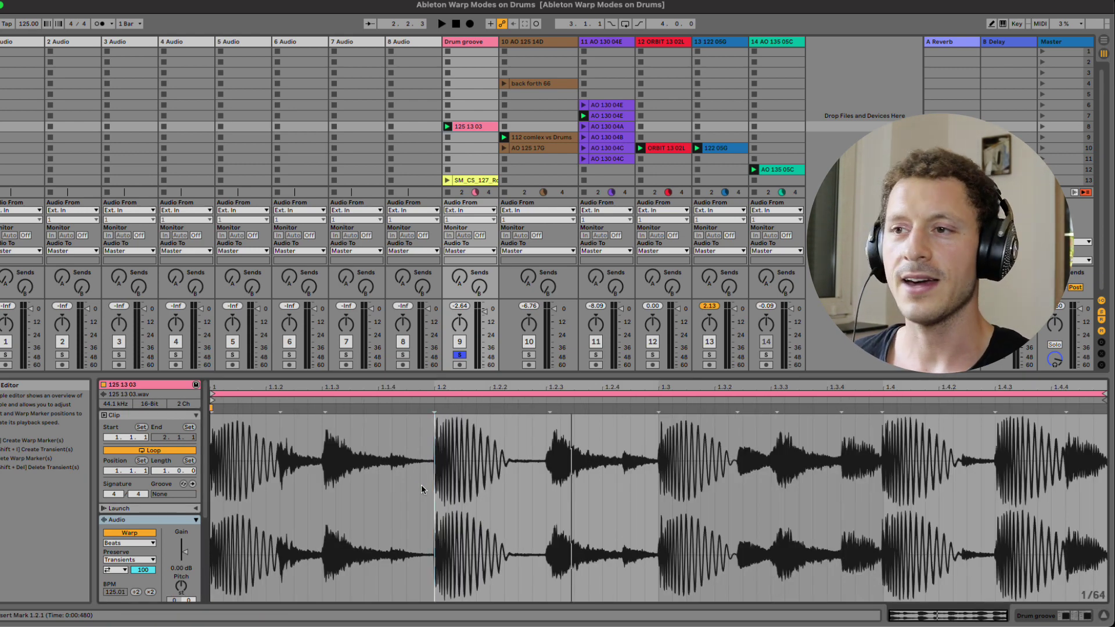
pyautogui.press('Tab')
# Split the bar-33 drum clip at 33.2 and 33.3, nudging the last piece slightly later
pyautogui.click(190, 138)
pyautogui.press('super+e')
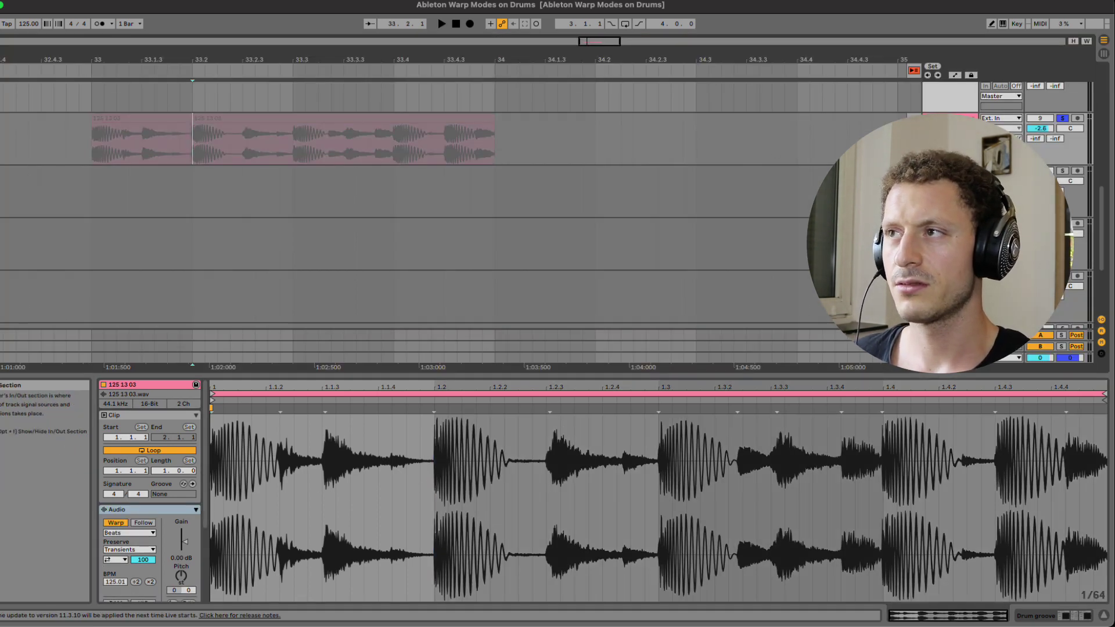
pyautogui.click(376, 136)
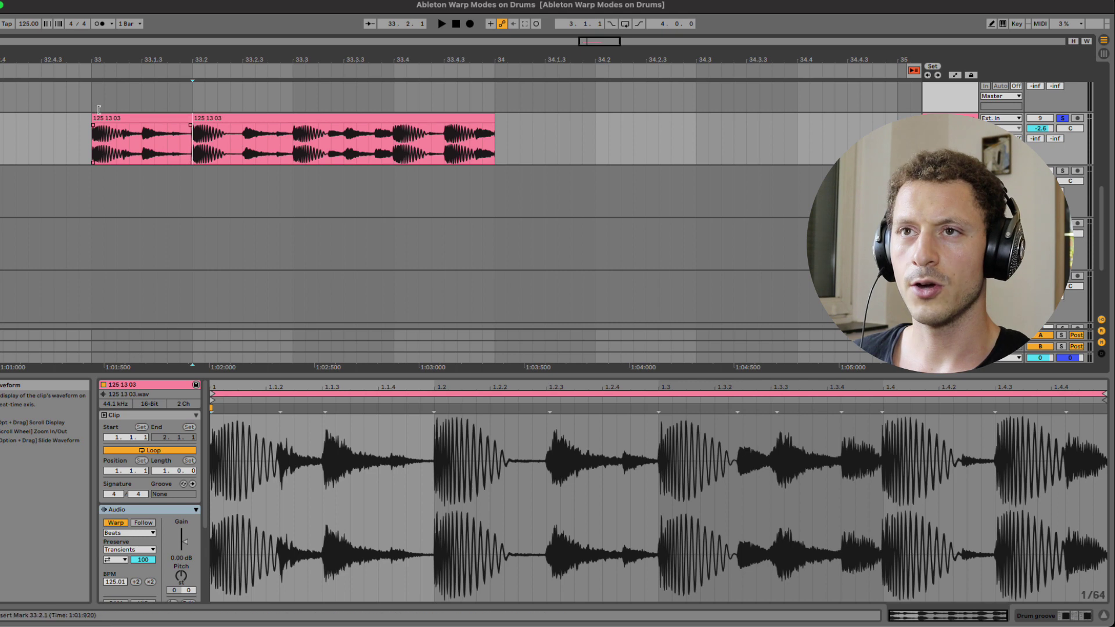
pyautogui.click(213, 121)
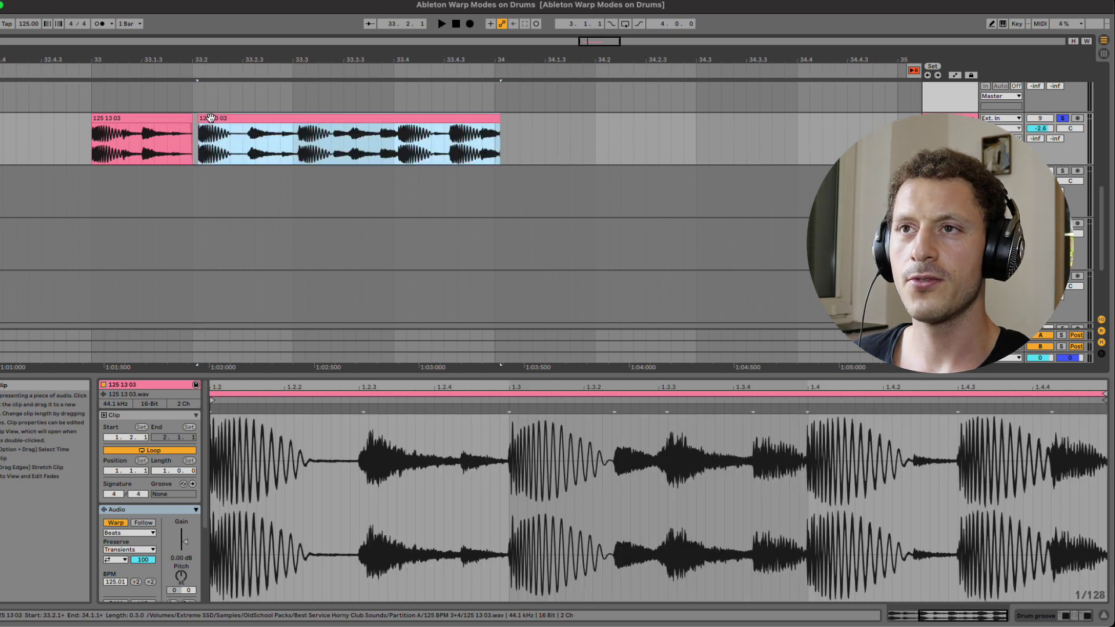
pyautogui.click(297, 142)
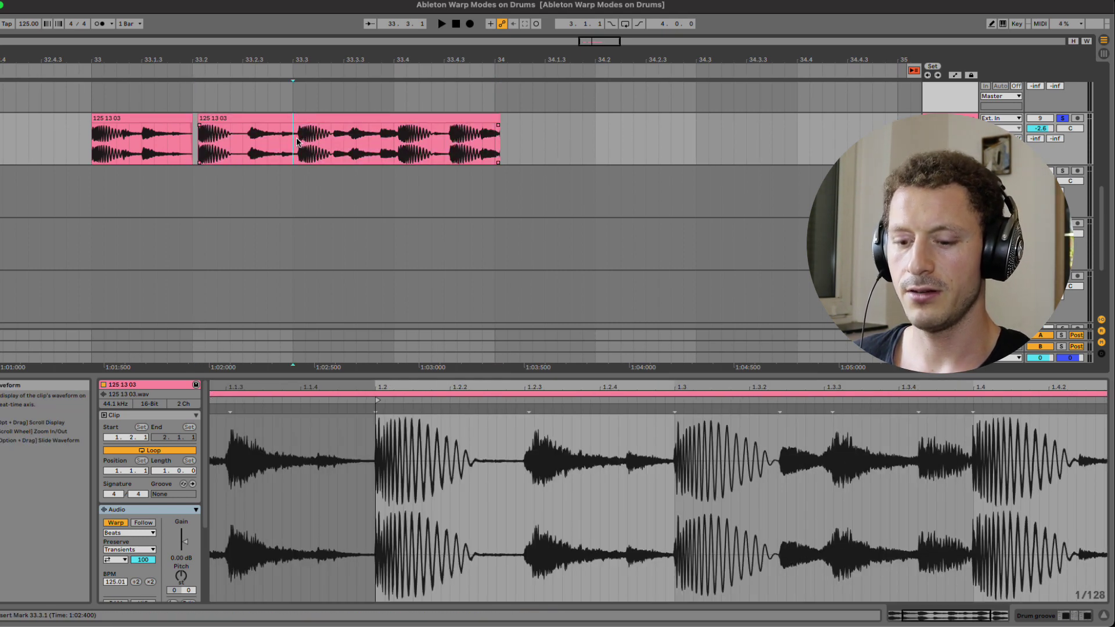
pyautogui.press('super+e')
pyautogui.moveTo(333, 122); pyautogui.dragTo(335, 123)
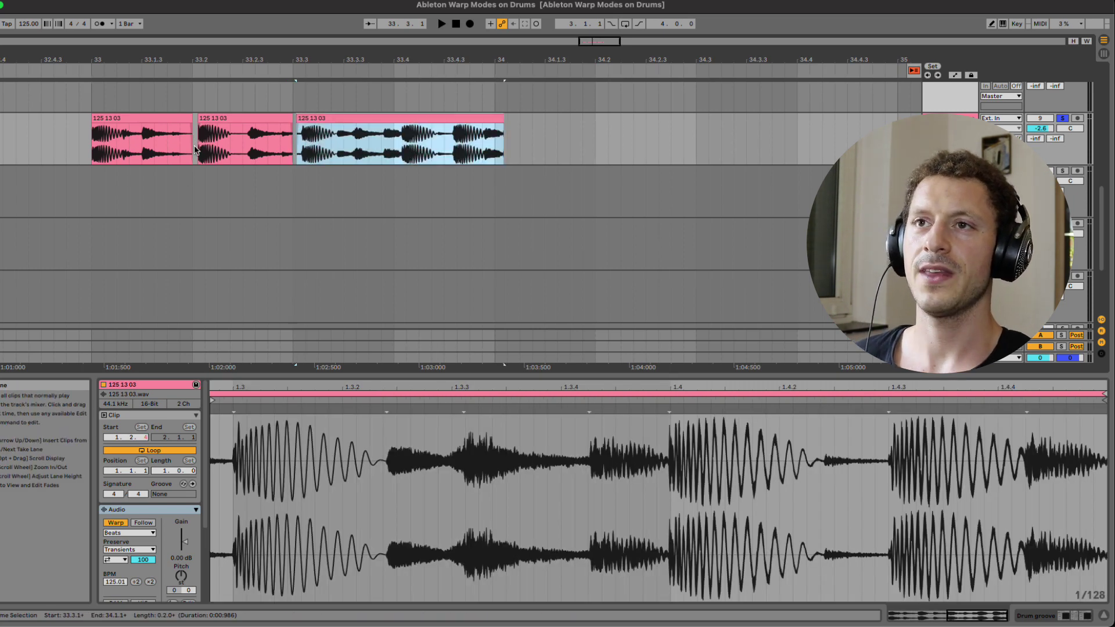
# Move the middle clip piece to leave a gap before the last one, then return to Session View
pyautogui.moveTo(205, 160)
pyautogui.moveTo(190, 142)
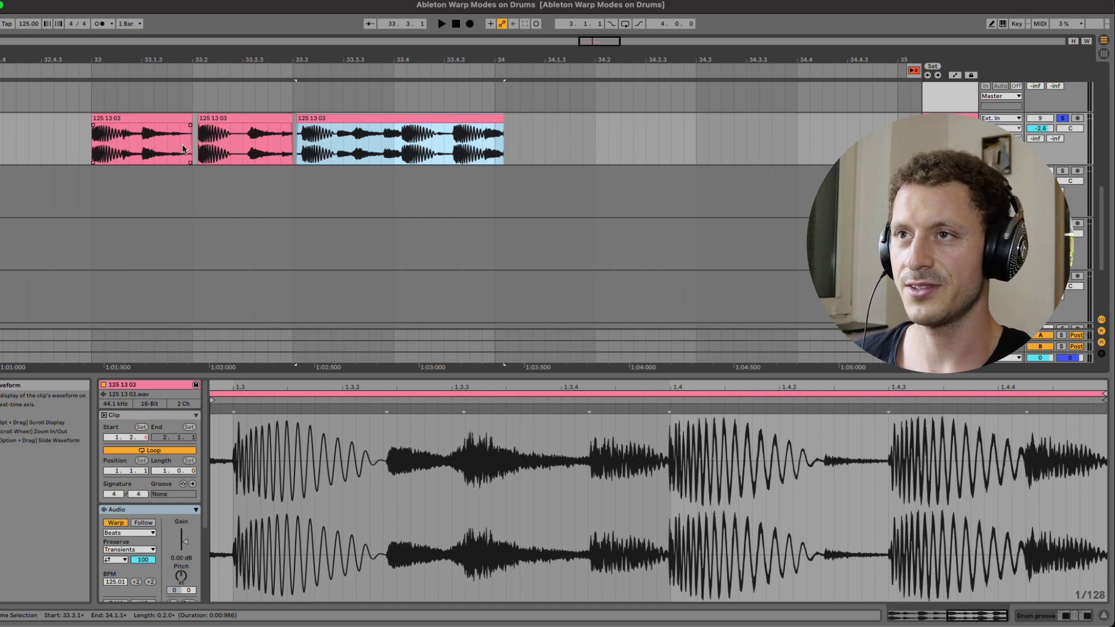
pyautogui.press('Tab')
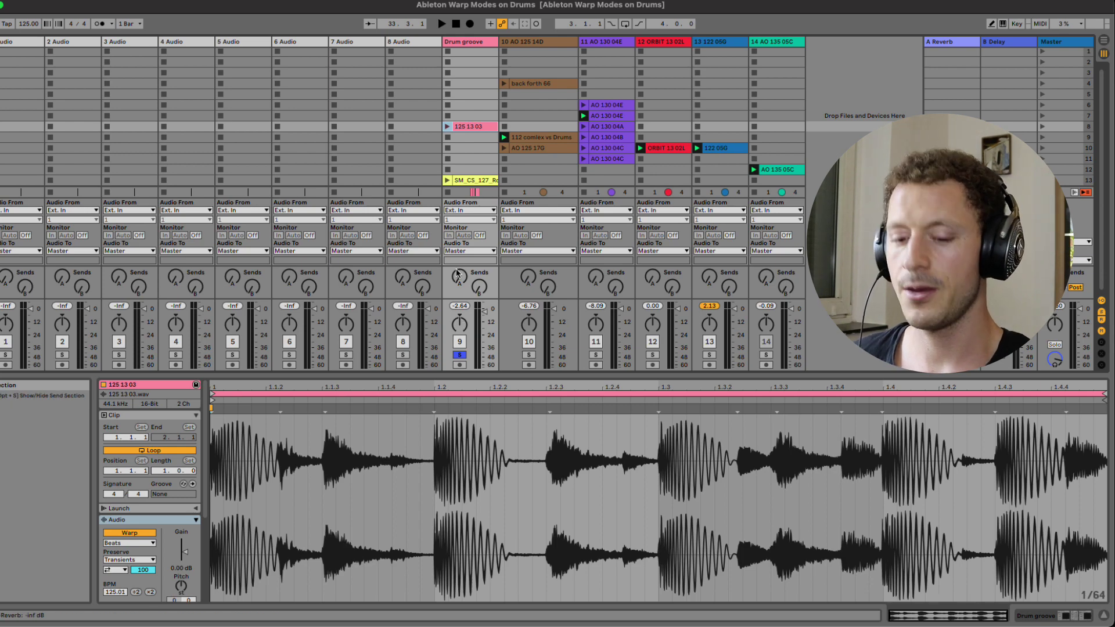
pyautogui.press('Tab')
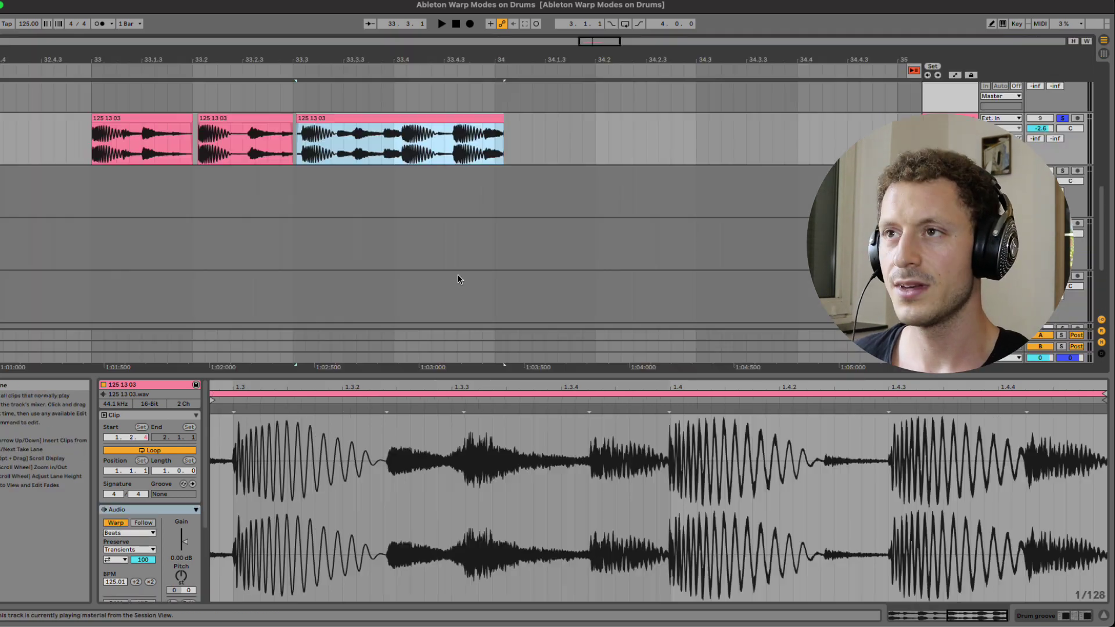
pyautogui.click(201, 119)
pyautogui.moveTo(211, 132); pyautogui.dragTo(212, 134)
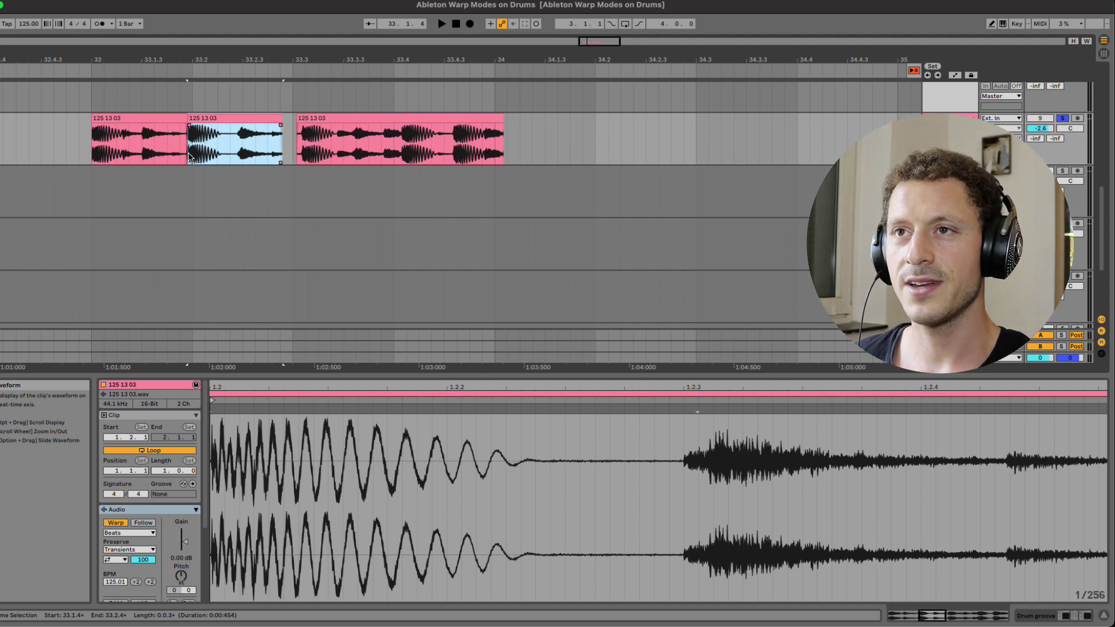
pyautogui.press('Tab')
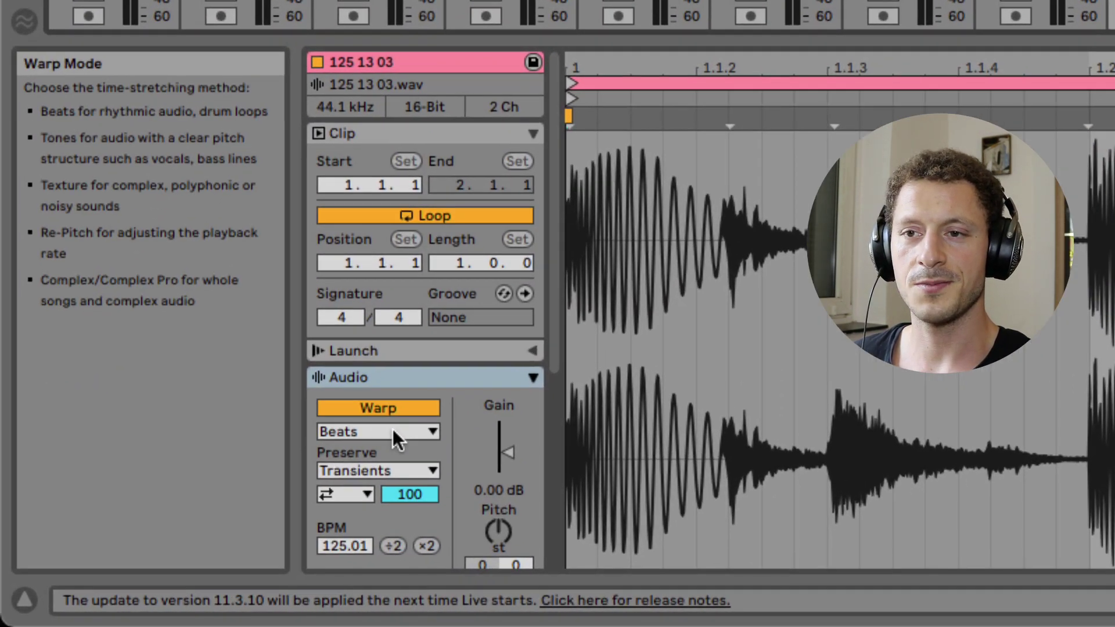
# Keep the 125 13 03 clip in Beats warp mode and set Transient Loop Mode to Off
pyautogui.click(136, 542)
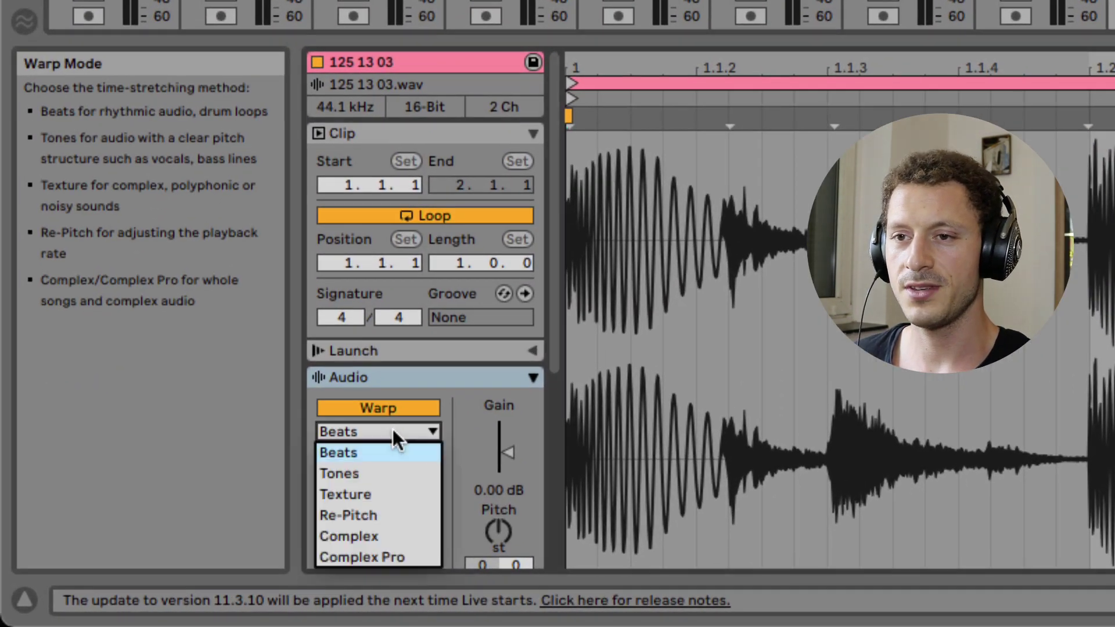
pyautogui.click(353, 452)
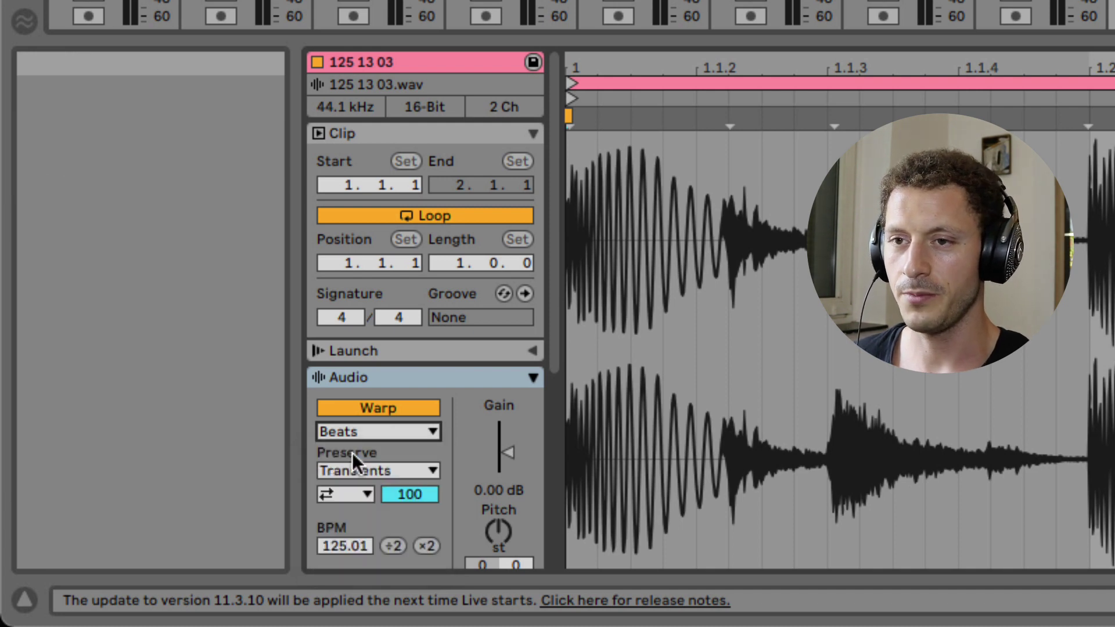
pyautogui.click(361, 495)
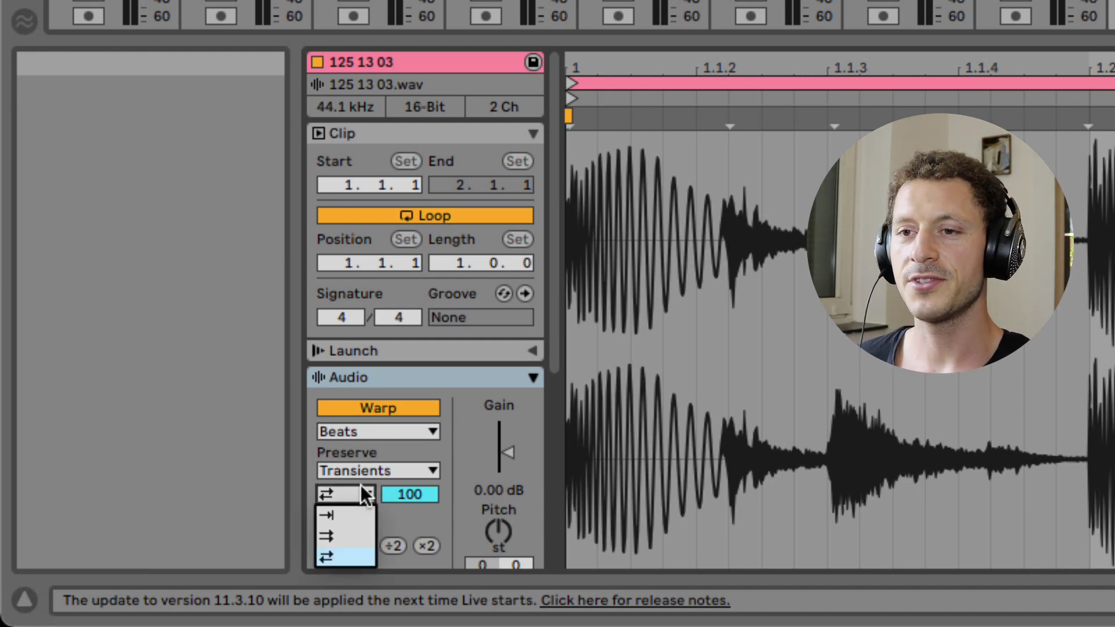
pyautogui.click(349, 514)
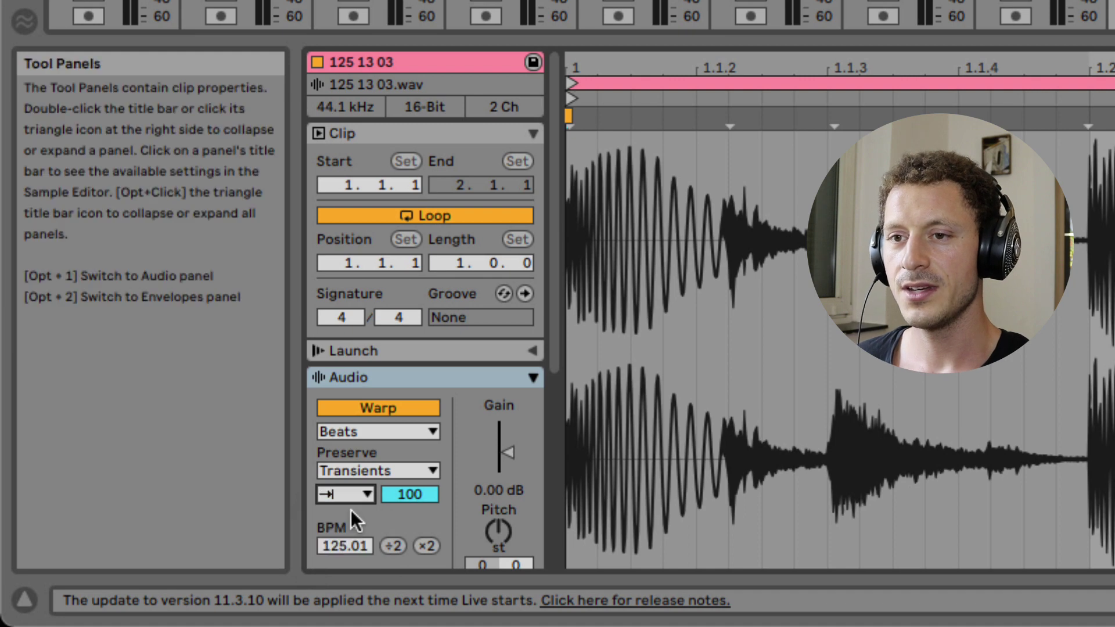
pyautogui.click(361, 473)
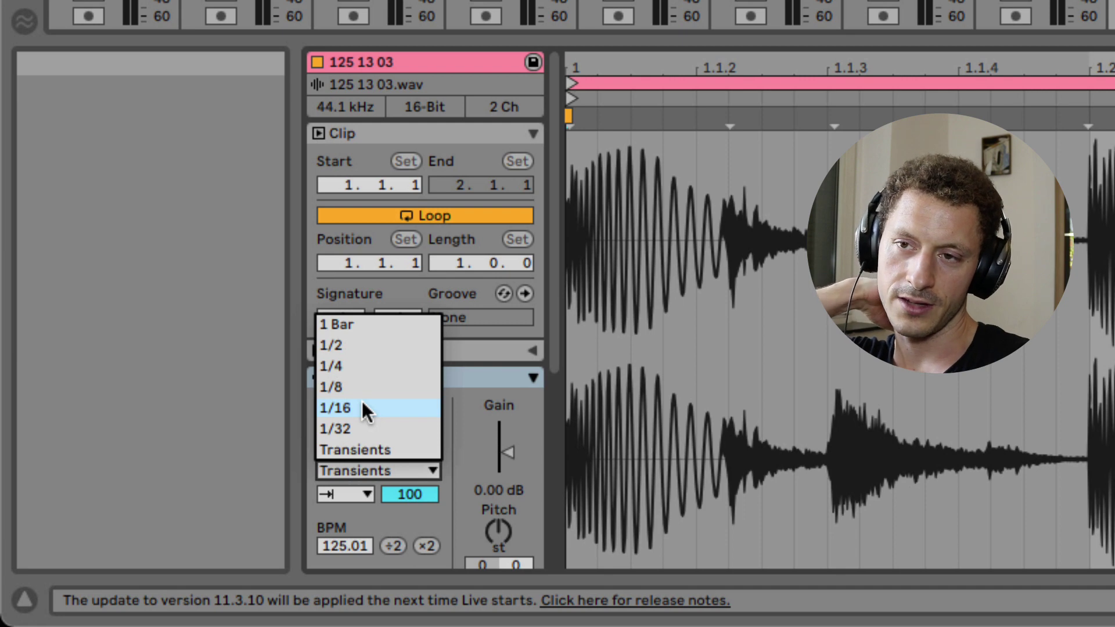
pyautogui.click(354, 448)
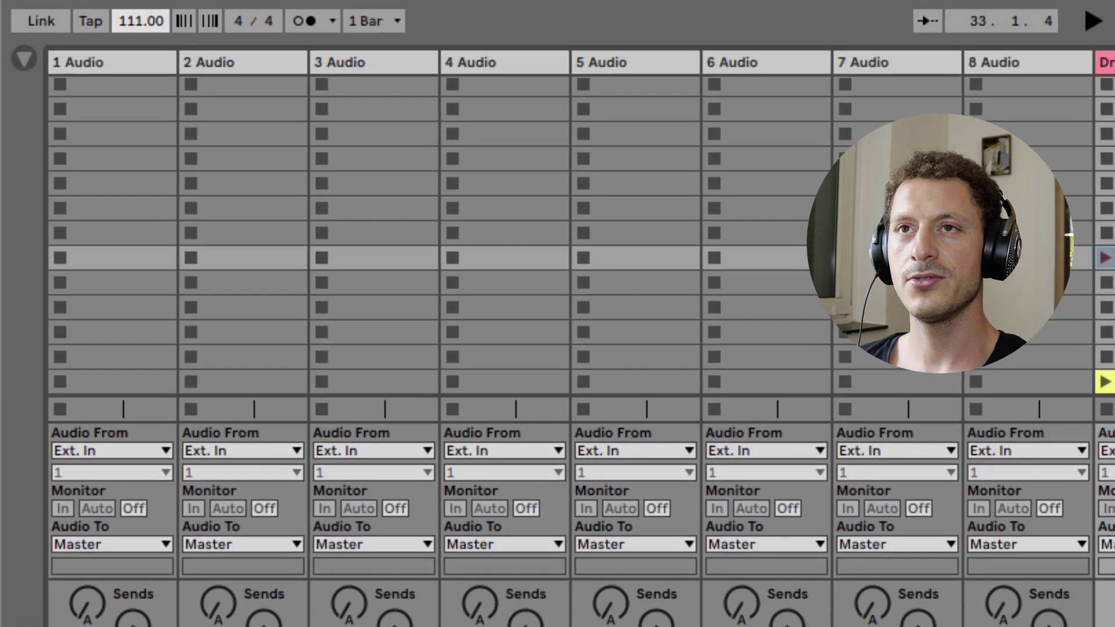
# Lower the project tempo to 96 BPM and audition the 125 13 03 clip
pyautogui.press('Down')
pyautogui.press('Down')
pyautogui.press('Down')
pyautogui.press('Down')
pyautogui.press('Down')
pyautogui.press('Down')
pyautogui.press('Down')
pyautogui.press('Down')
pyautogui.press('Down')
pyautogui.press('Down')
pyautogui.press('Down')
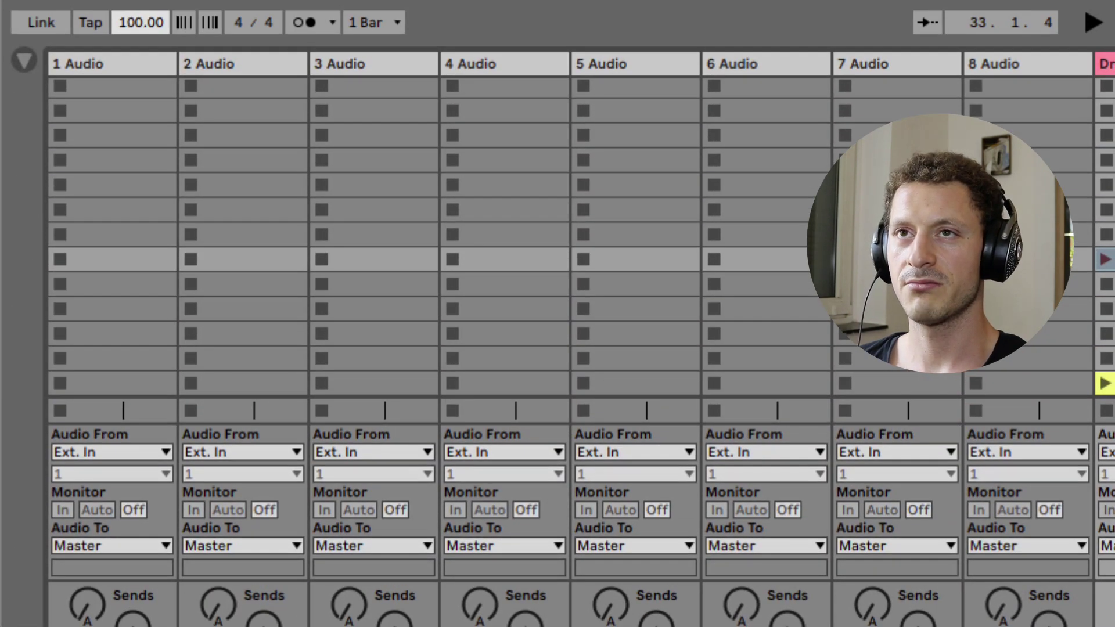
pyautogui.moveTo(150, 23)
pyautogui.mouseDown()
pyautogui.moveTo(149, 32)
pyautogui.moveTo(150, 23)
pyautogui.mouseUp()
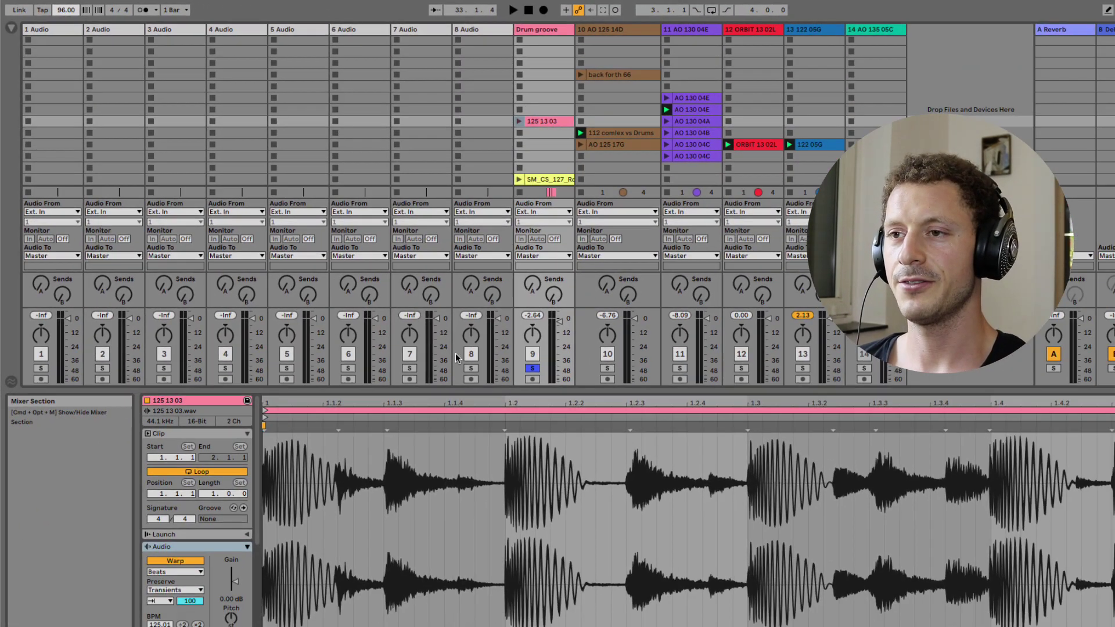
pyautogui.click(519, 120)
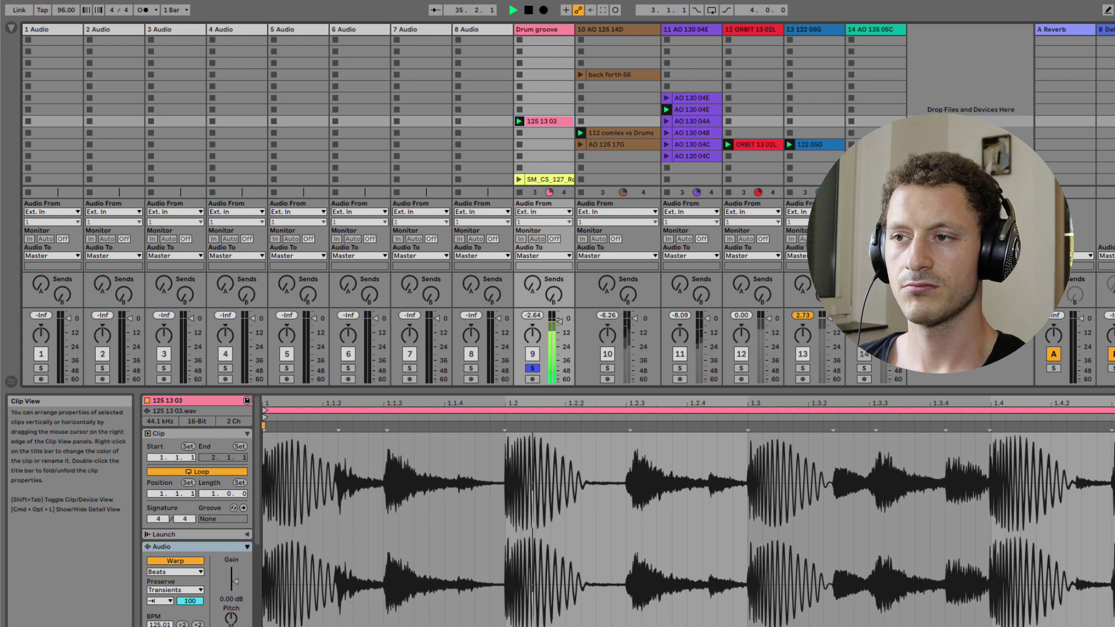
pyautogui.press('space')
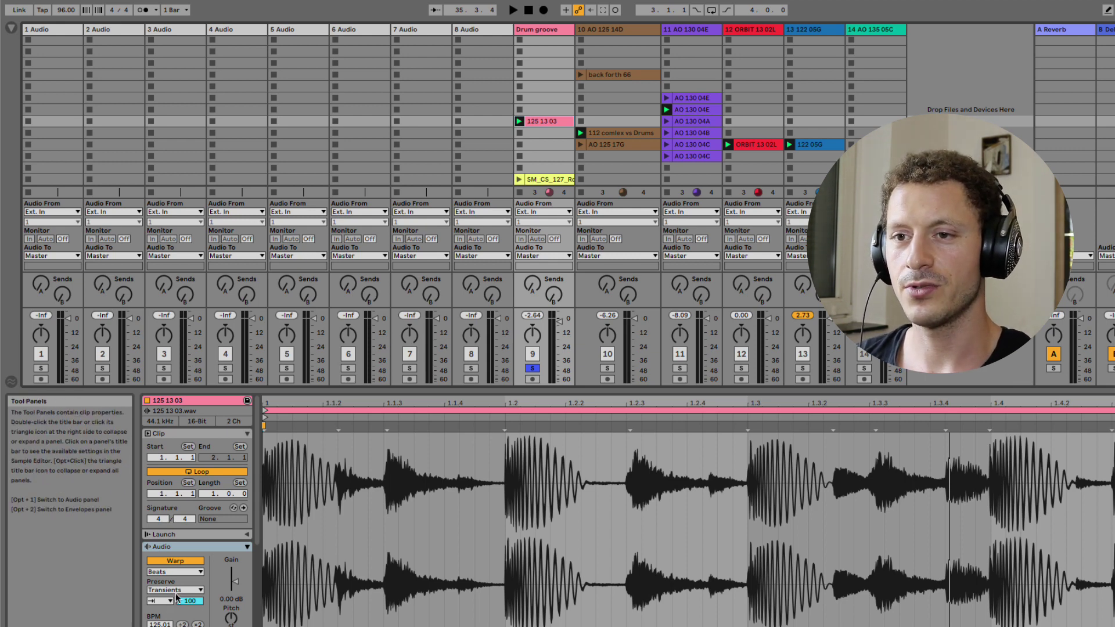
# Enter the project tempo back at 125 BPM
pyautogui.click(64, 11)
pyautogui.write('120')
pyautogui.press('Return')
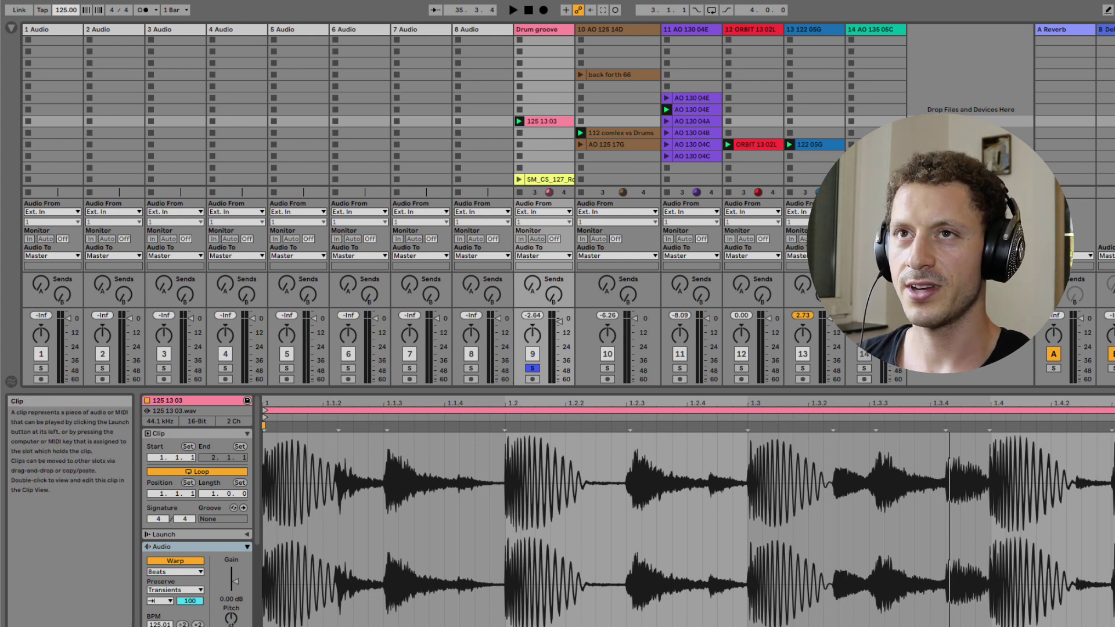
# Audition the groove while raising its transient envelope to 100 and lowering the tempo to 94 BPM
pyautogui.press('space')
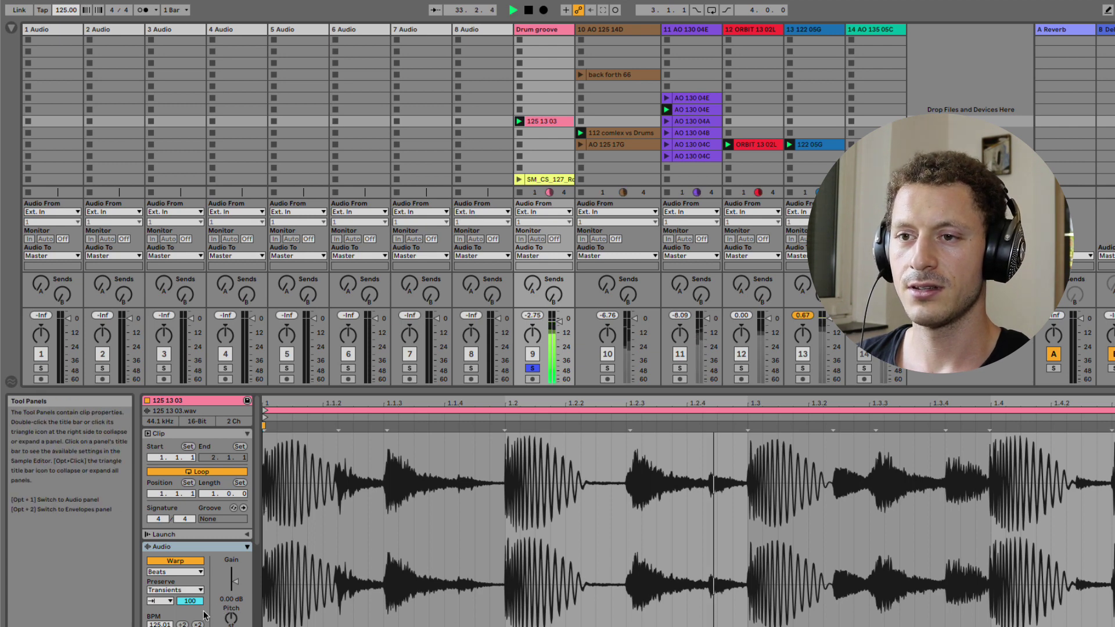
pyautogui.press('space')
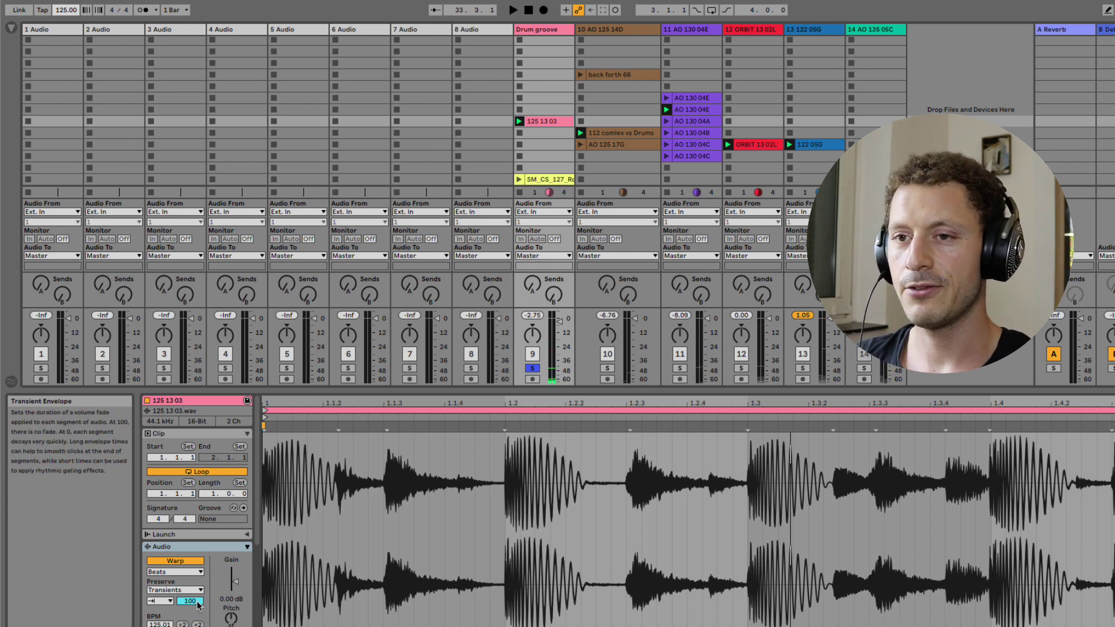
pyautogui.press('space')
pyautogui.moveTo(197, 602)
pyautogui.mouseDown()
pyautogui.moveTo(197, 626)
pyautogui.moveTo(198, 607)
pyautogui.mouseUp()
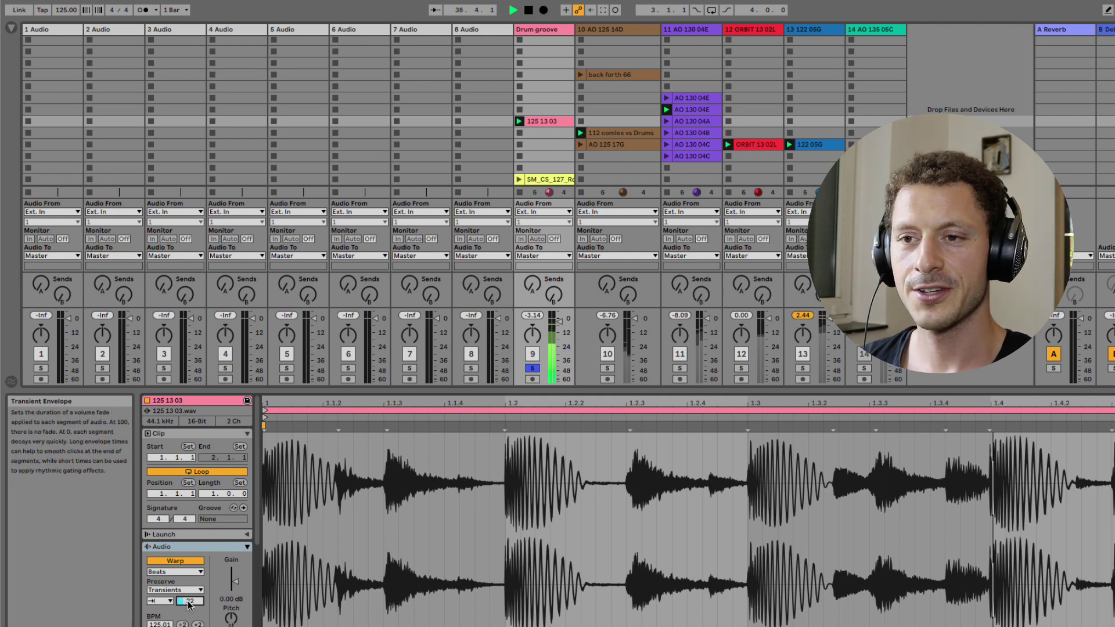
pyautogui.moveTo(188, 604); pyautogui.dragTo(187, 558)
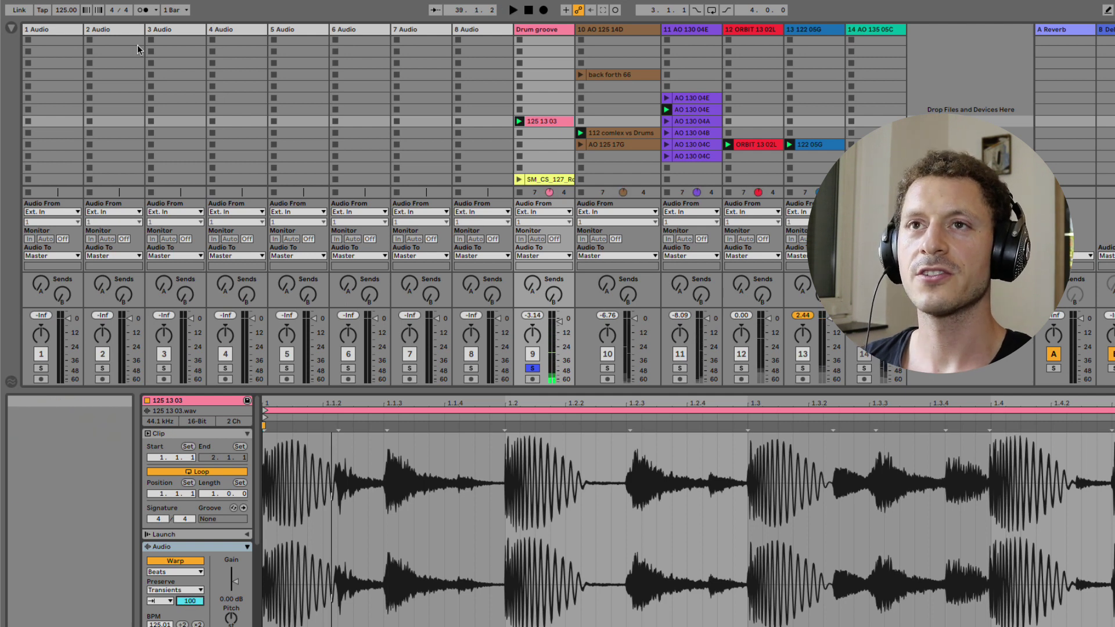
pyautogui.moveTo(66, 12); pyautogui.dragTo(65, 26)
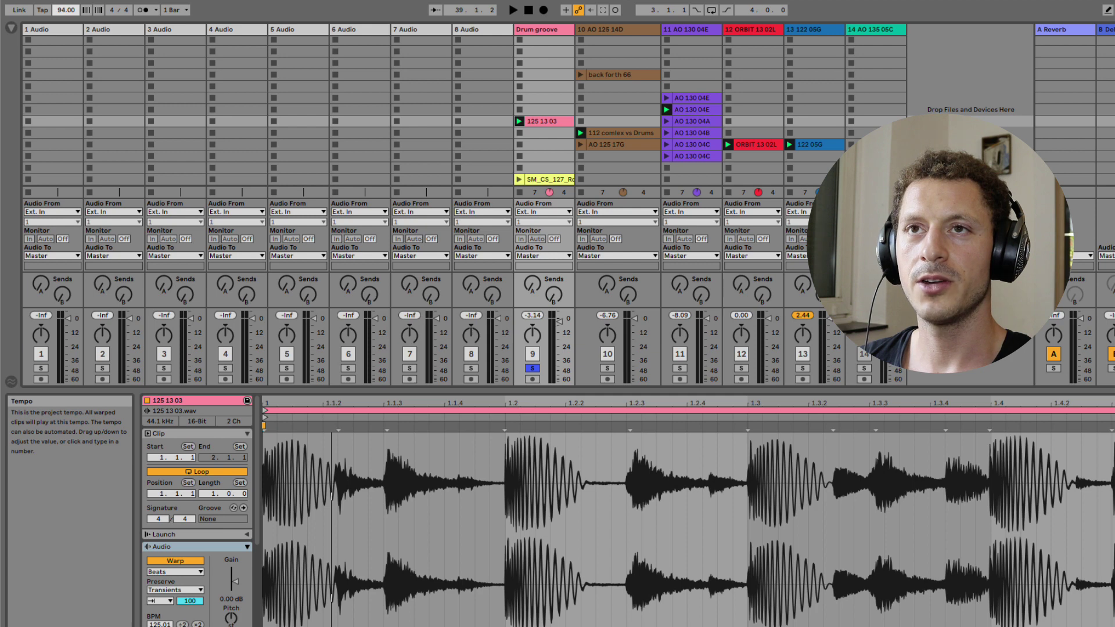
# Switch the groove's Transient Loop Mode to Loop Forward and audition it at 94 BPM
pyautogui.press('space')
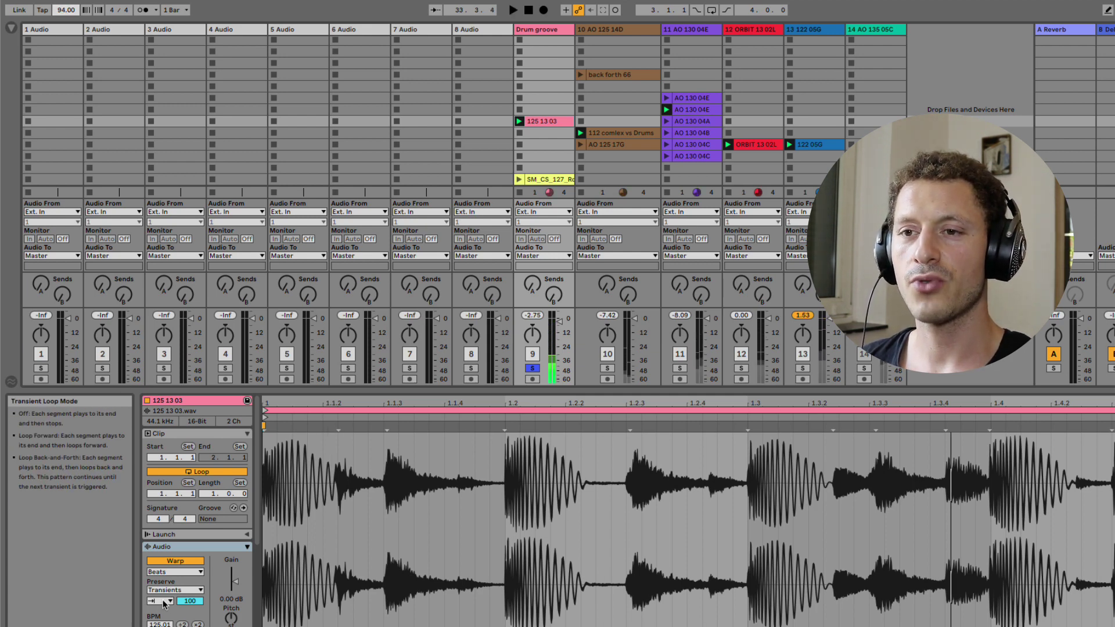
pyautogui.click(164, 603)
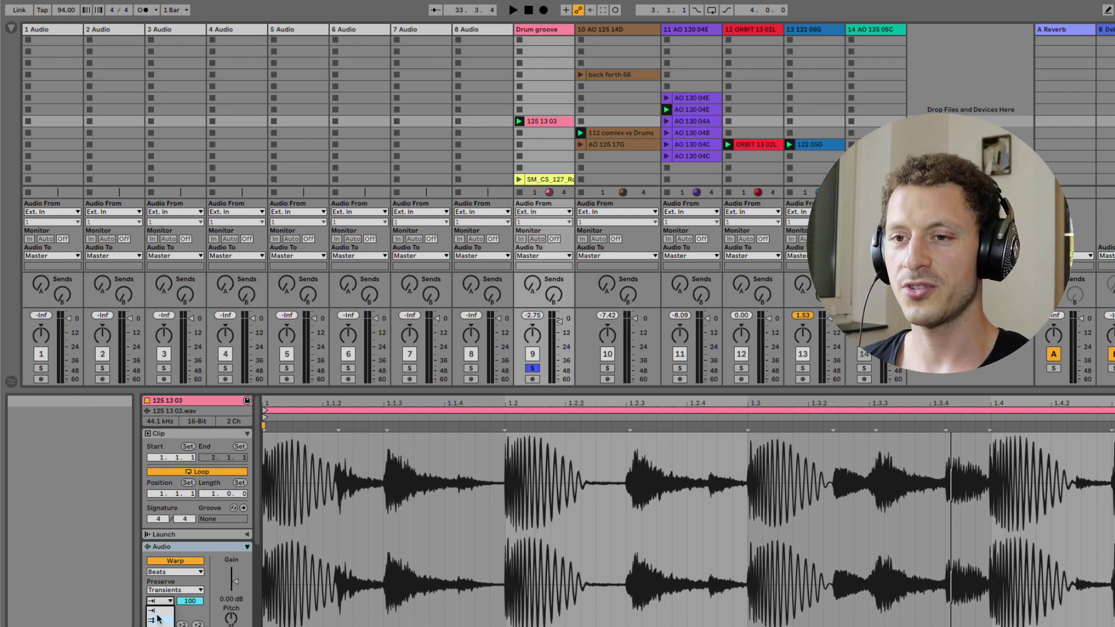
pyautogui.click(155, 621)
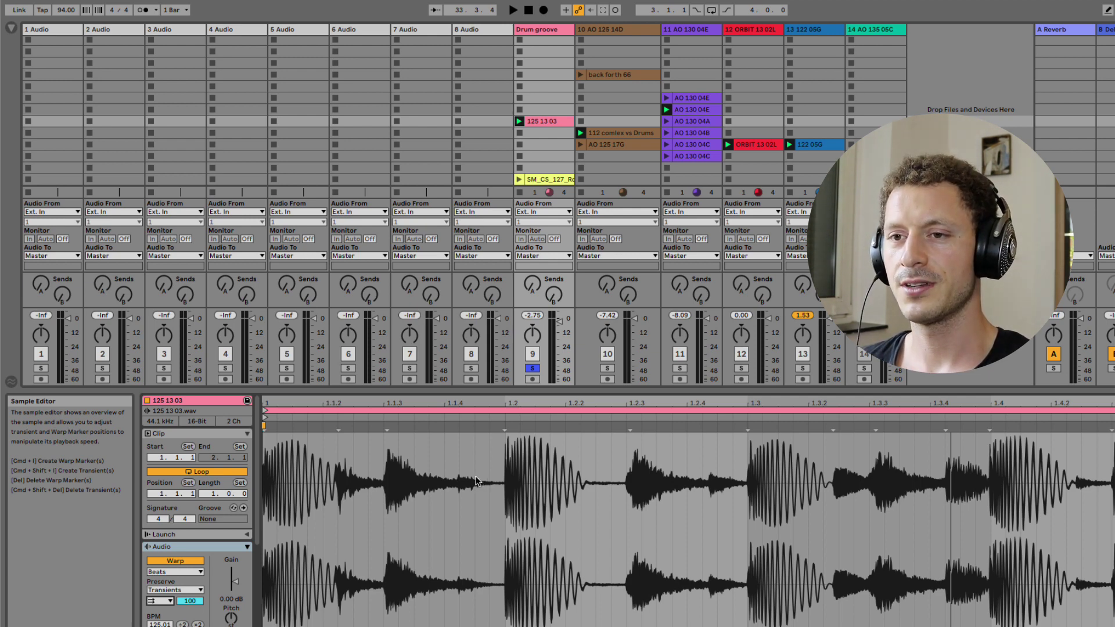
pyautogui.press('space')
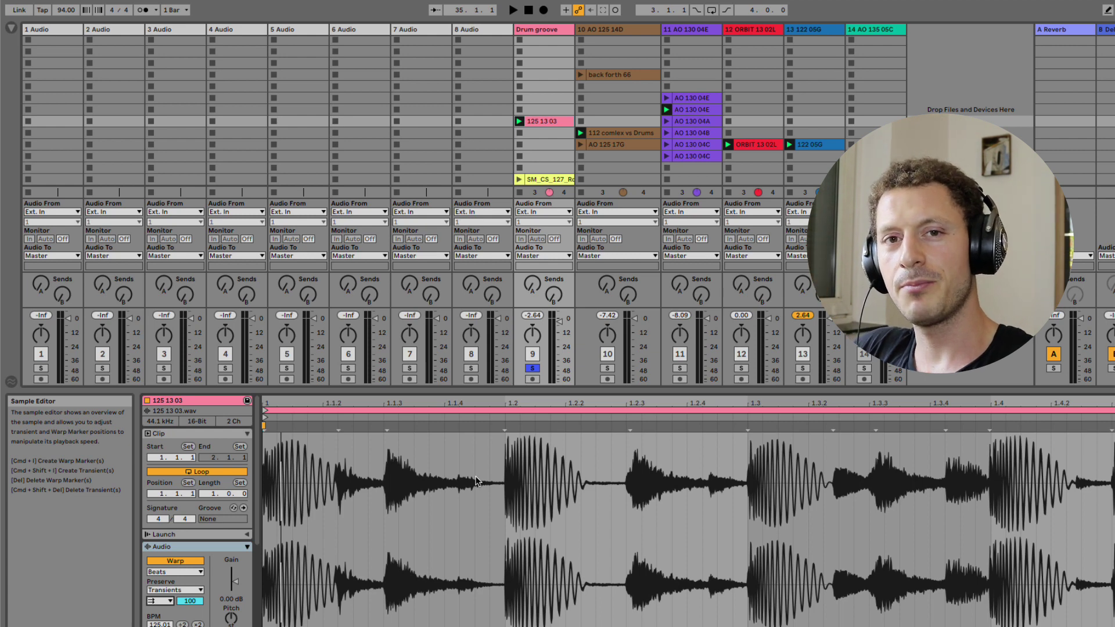
pyautogui.press('space')
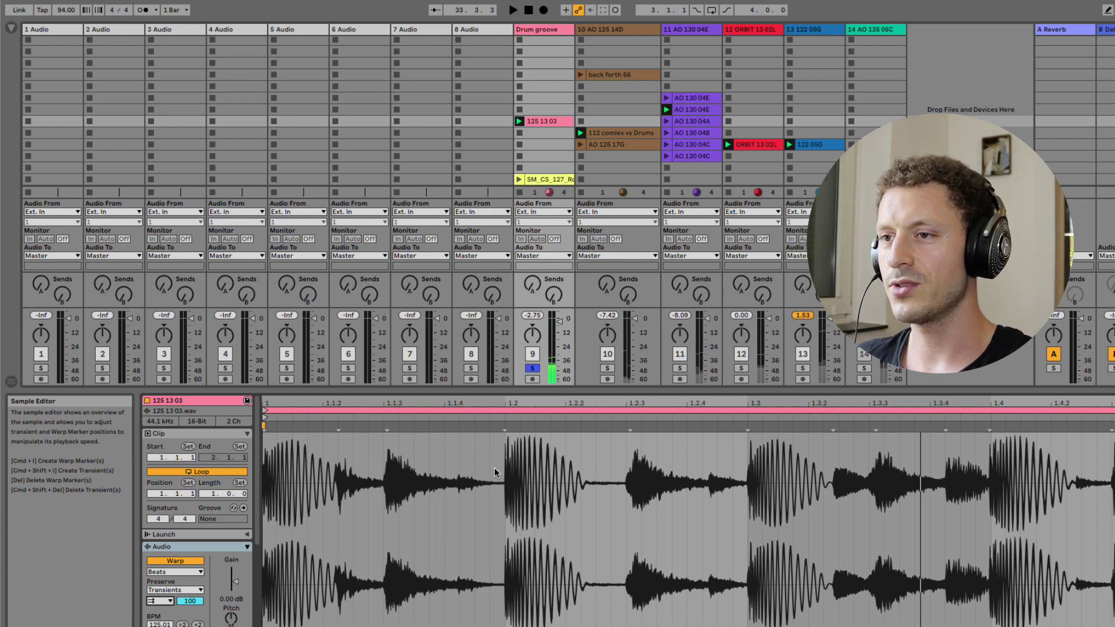
pyautogui.press('space')
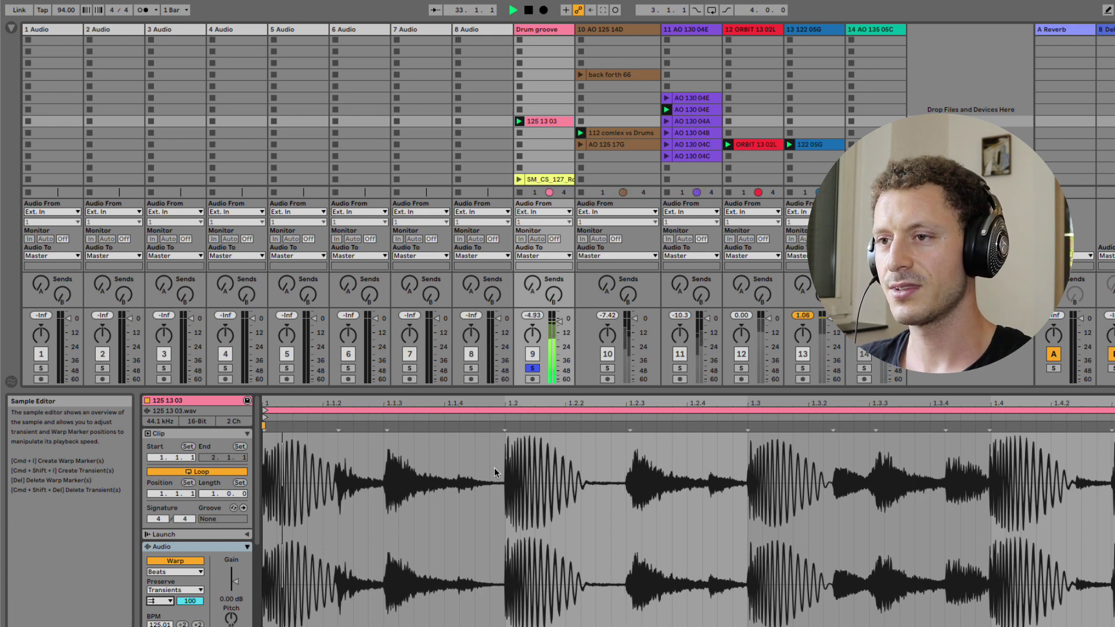
pyautogui.press('space')
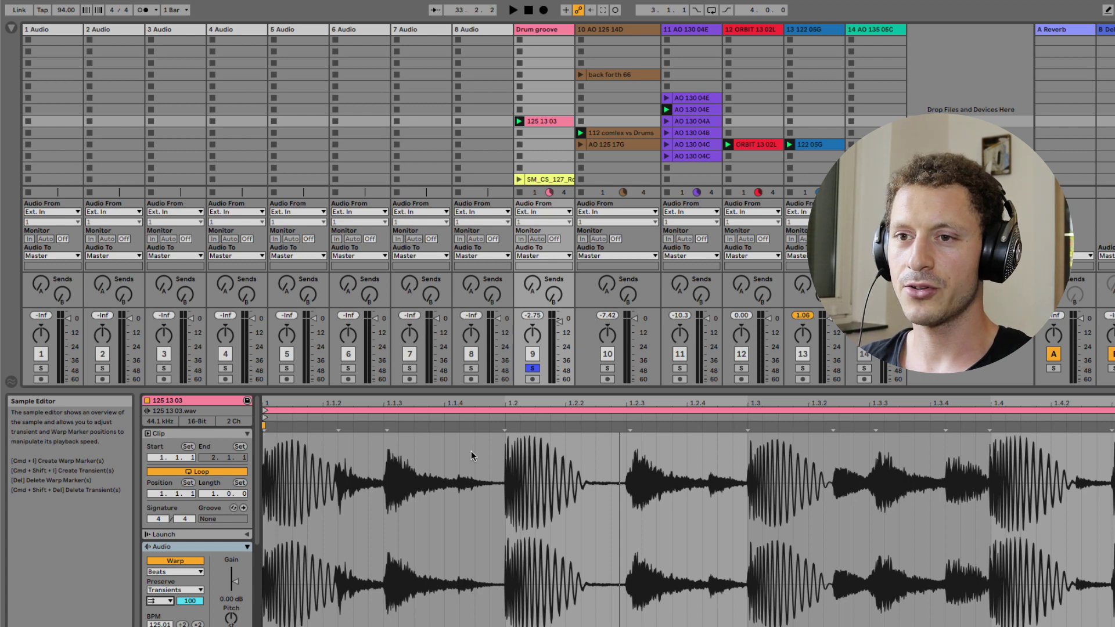
# Audition Back-and-Forth transient looping on the groove, then return it to Loop Forward and stop
pyautogui.click(168, 601)
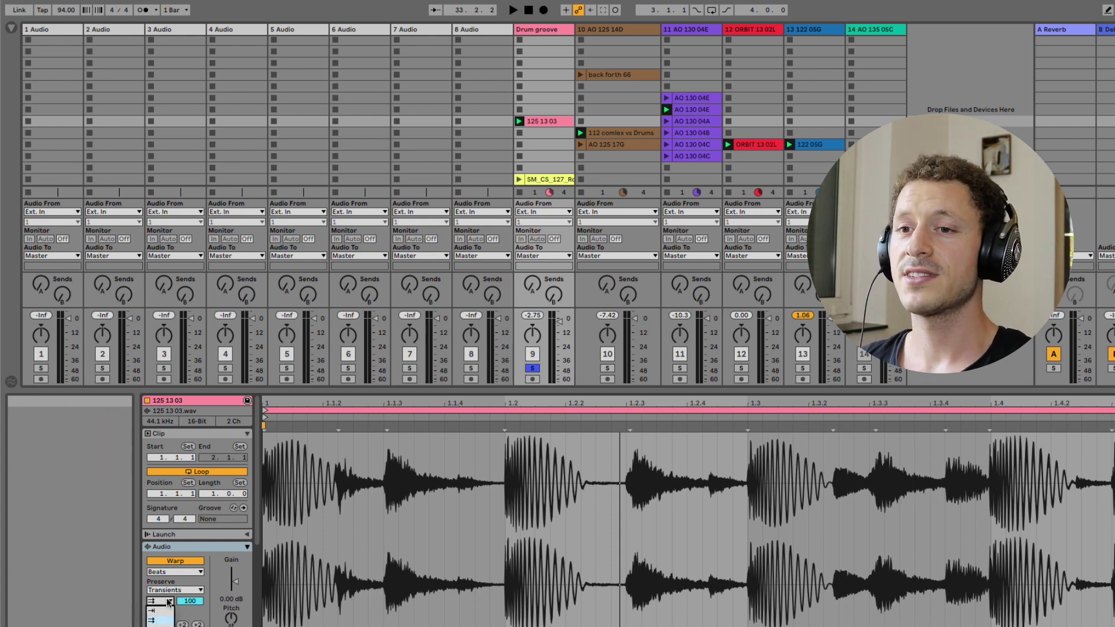
pyautogui.click(152, 621)
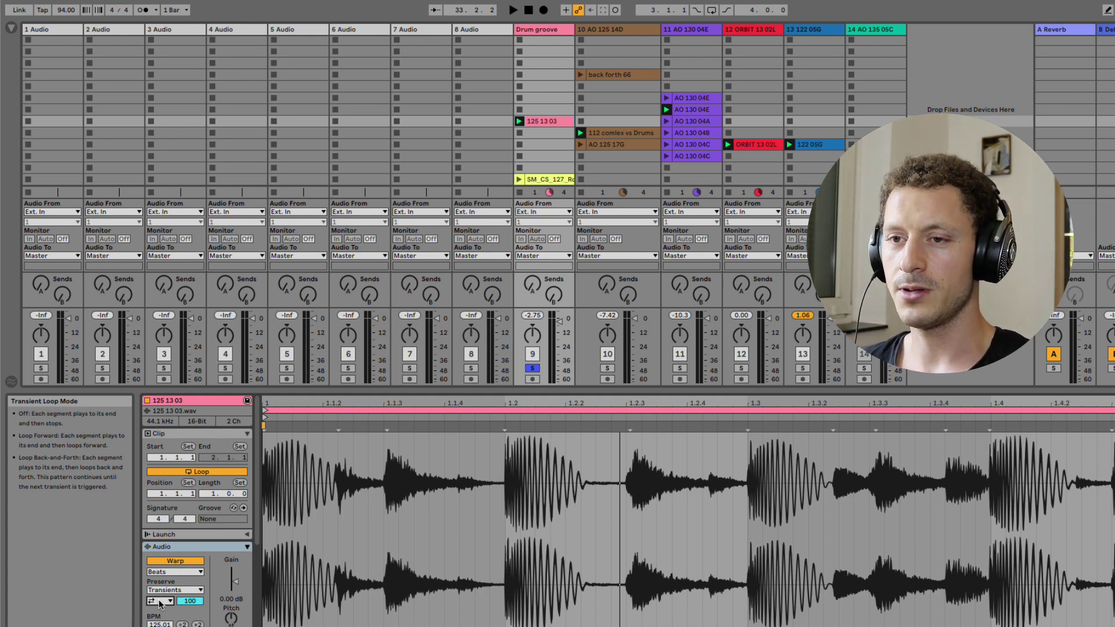
pyautogui.press('space')
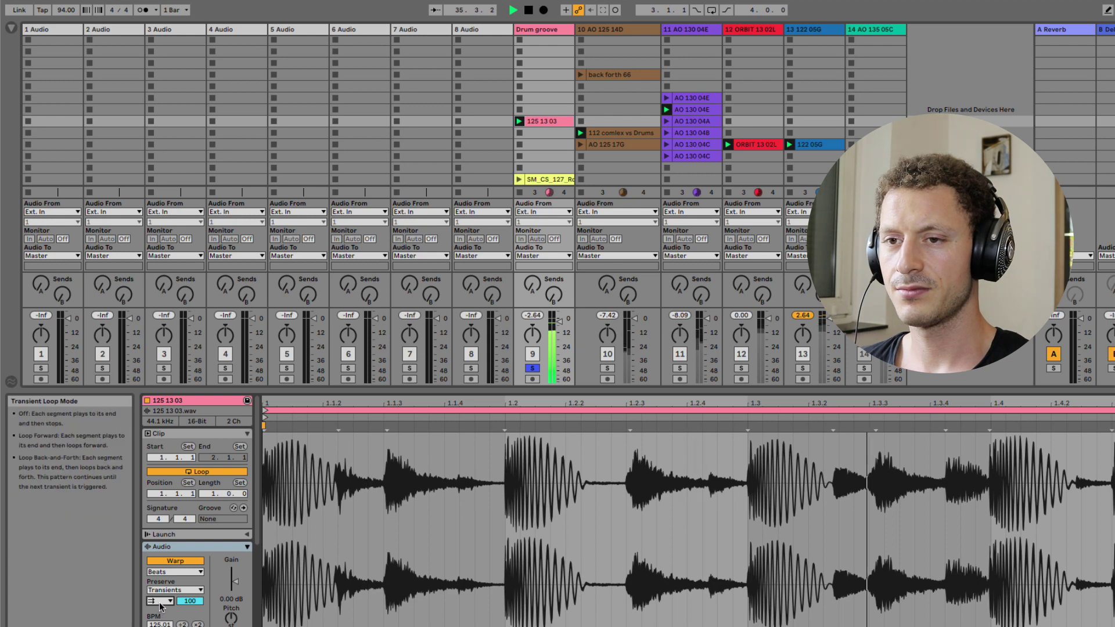
pyautogui.click(159, 601)
pyautogui.click(161, 621)
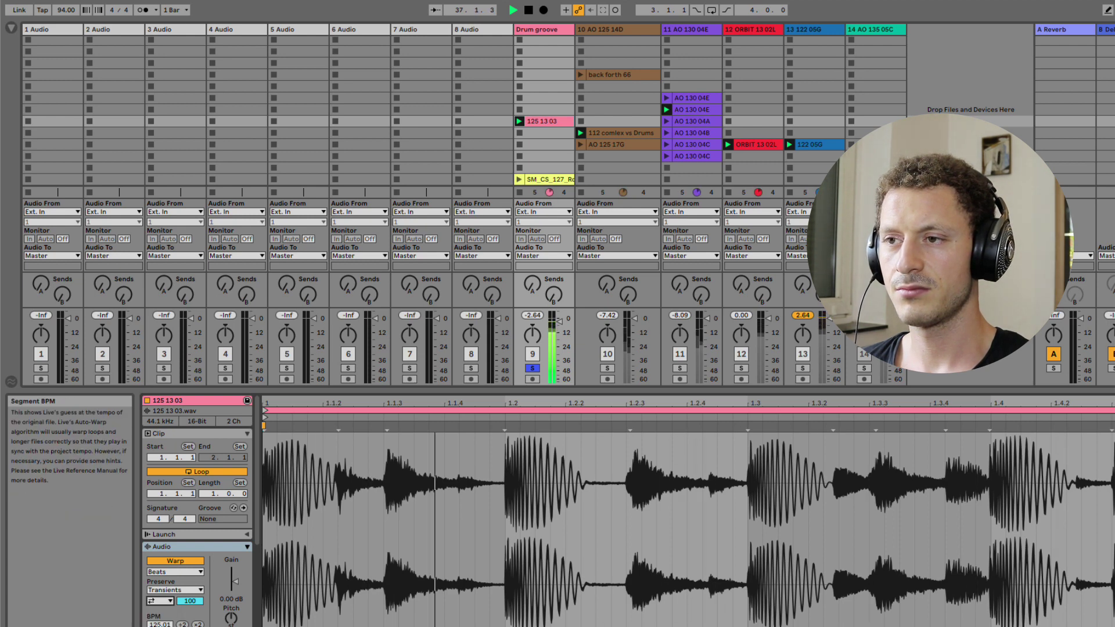
pyautogui.press('space')
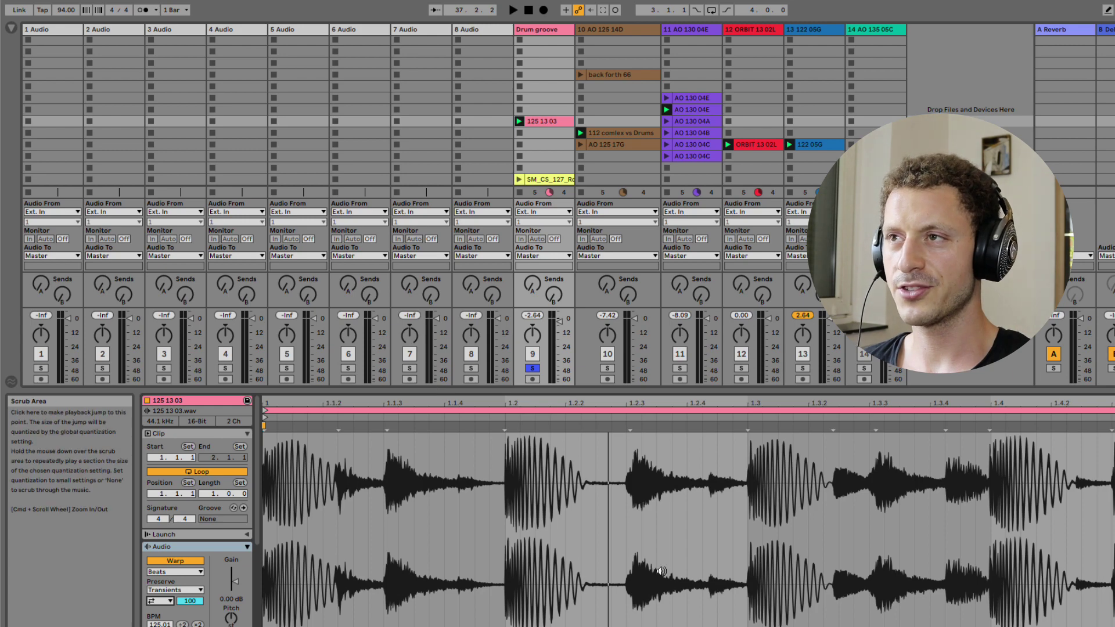
# Solo percussion track 11, launch the AO 130 04B loop, and set its warp mode to Beats
pyautogui.click(695, 111)
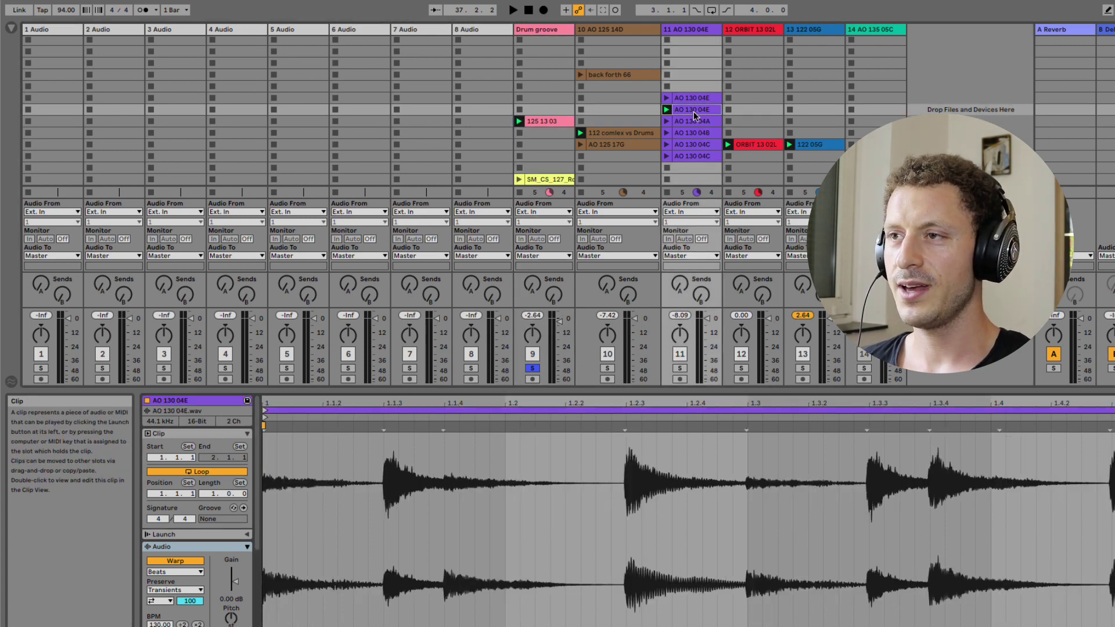
pyautogui.click(680, 368)
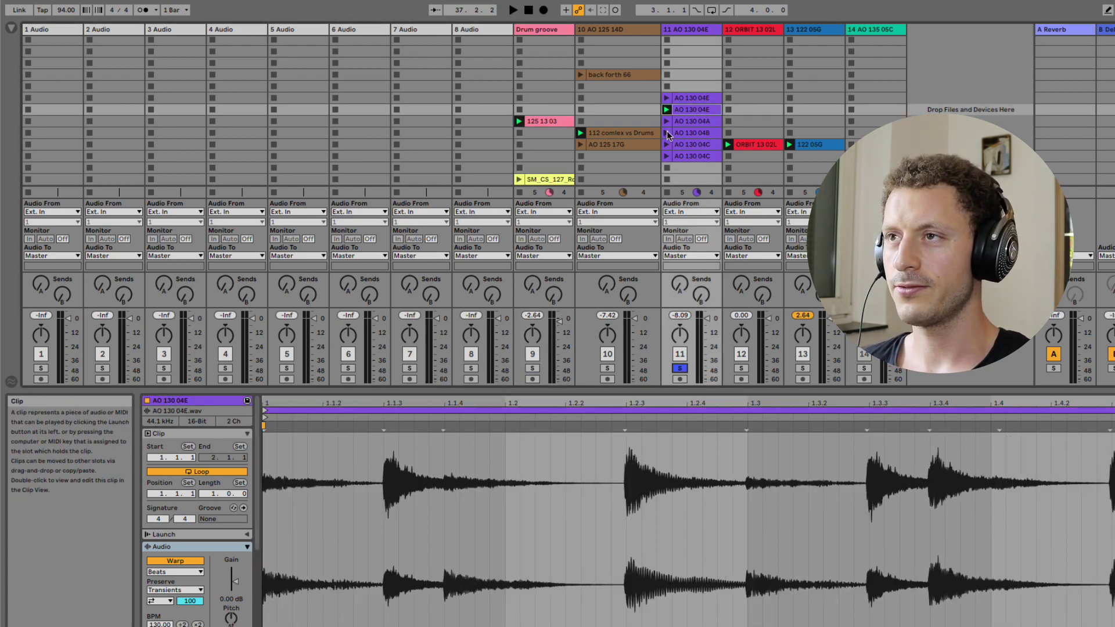
pyautogui.click(667, 133)
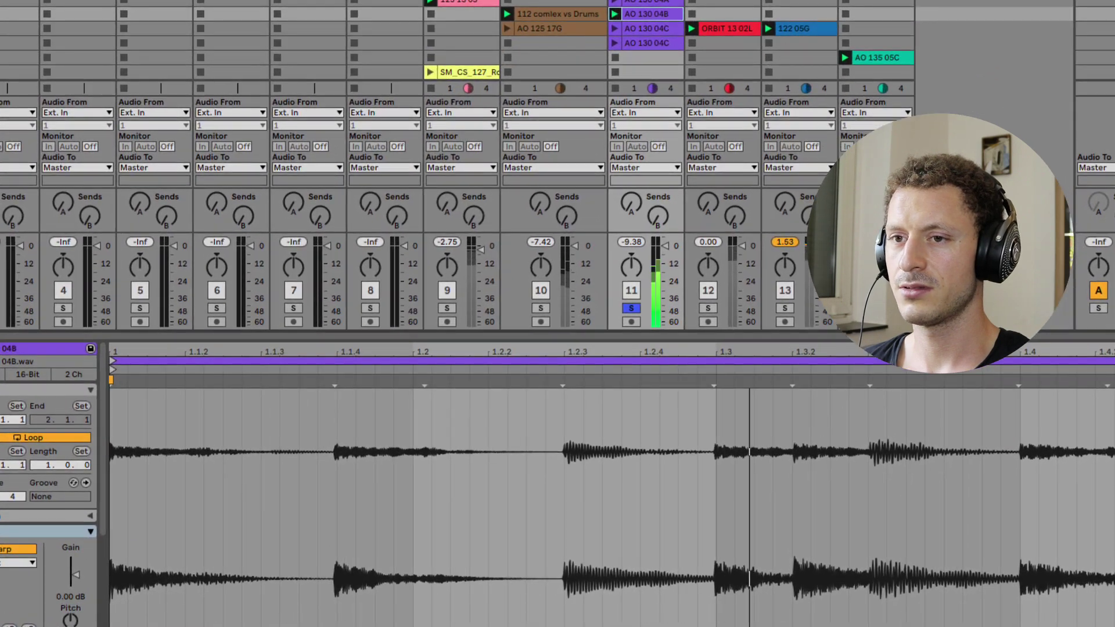
pyautogui.click(6, 563)
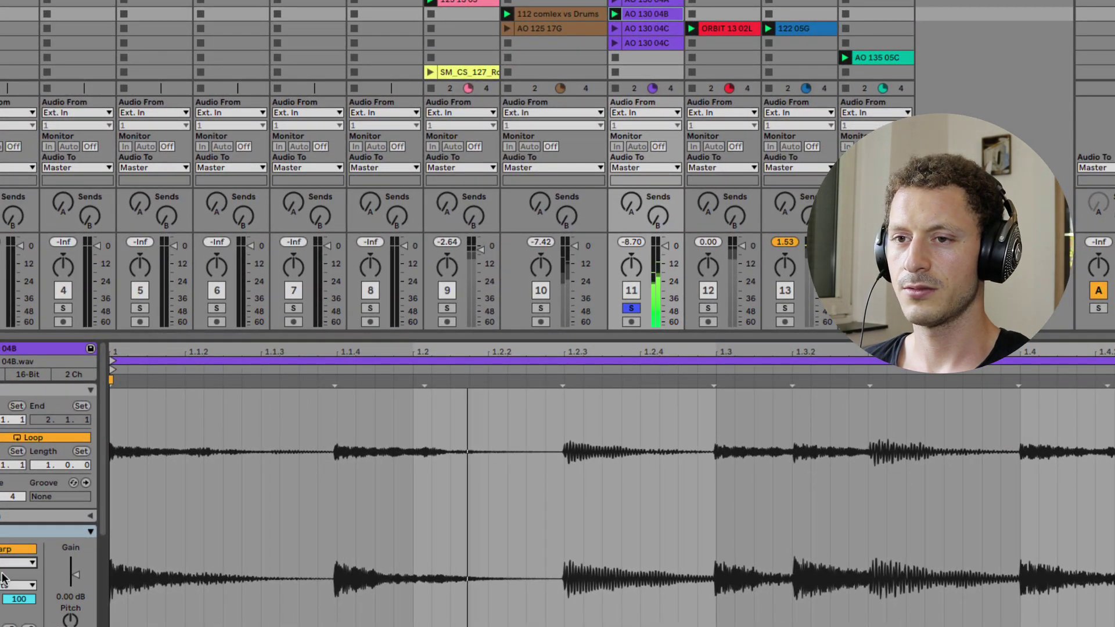
pyautogui.click(4, 574)
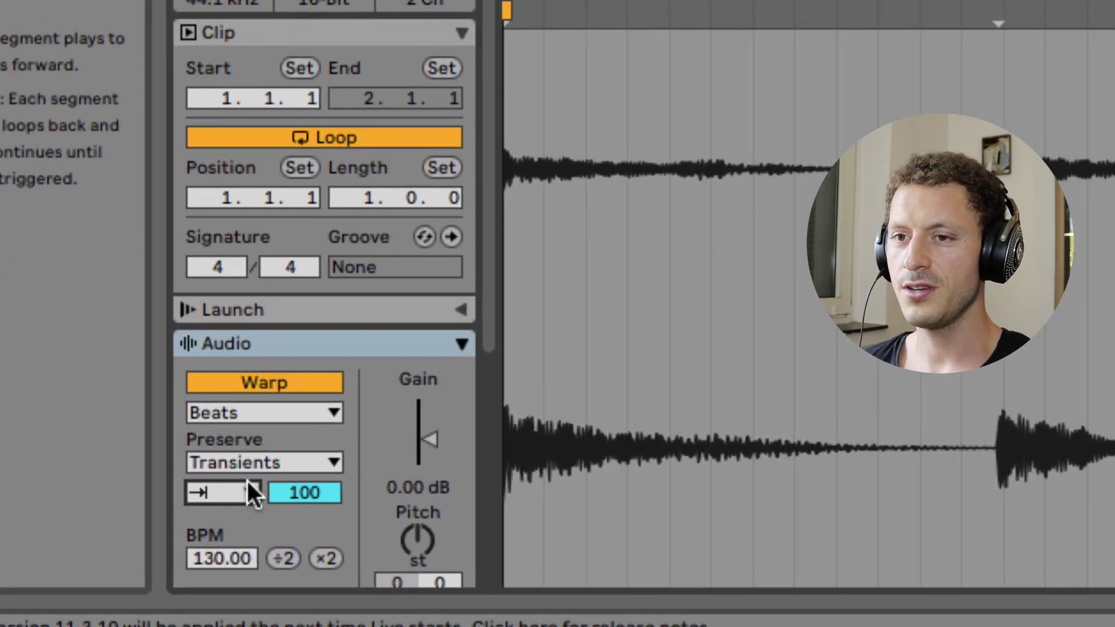
# Cycle the loop's Transient Loop Mode through Forward, Back-and-Forth, Off, Forward, ending on Back-and-Forth
pyautogui.click(251, 488)
pyautogui.click(221, 543)
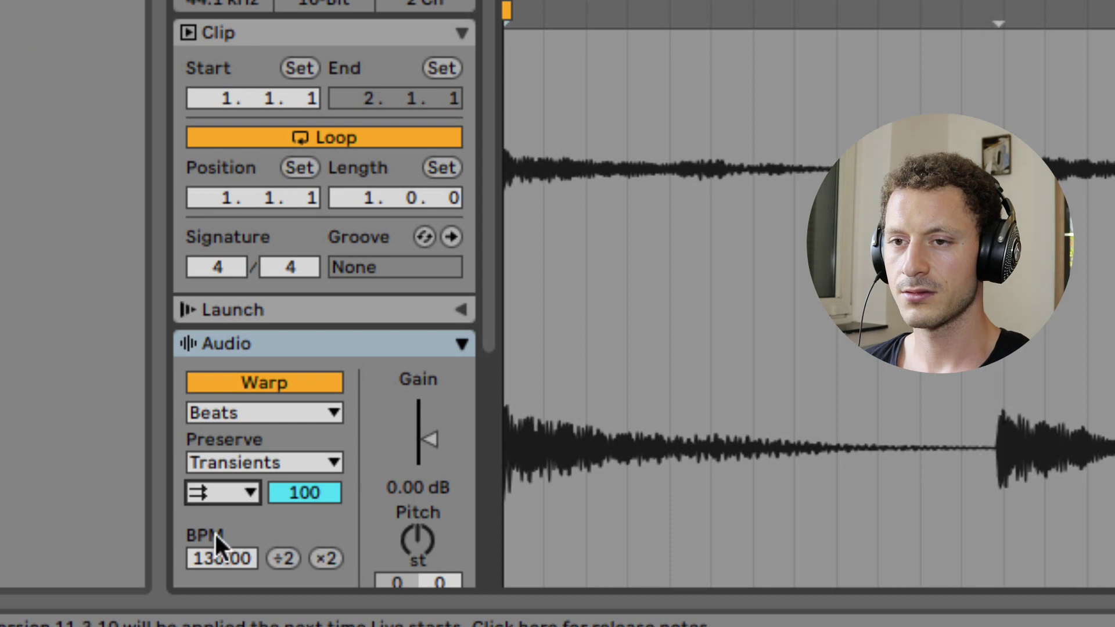
pyautogui.click(222, 493)
pyautogui.click(213, 567)
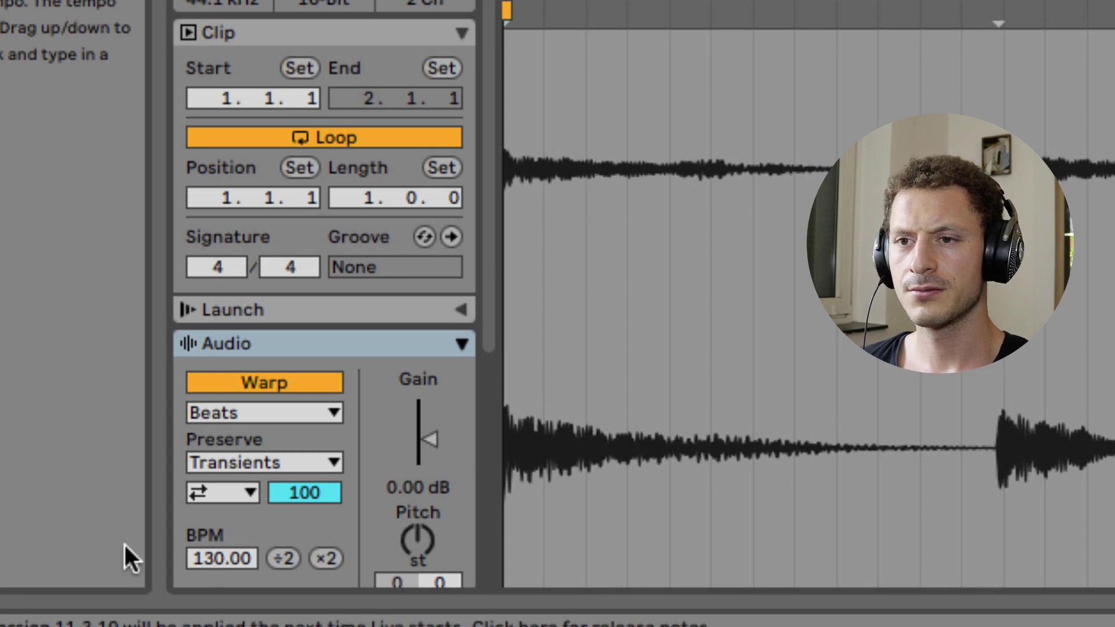
pyautogui.click(222, 491)
pyautogui.click(223, 512)
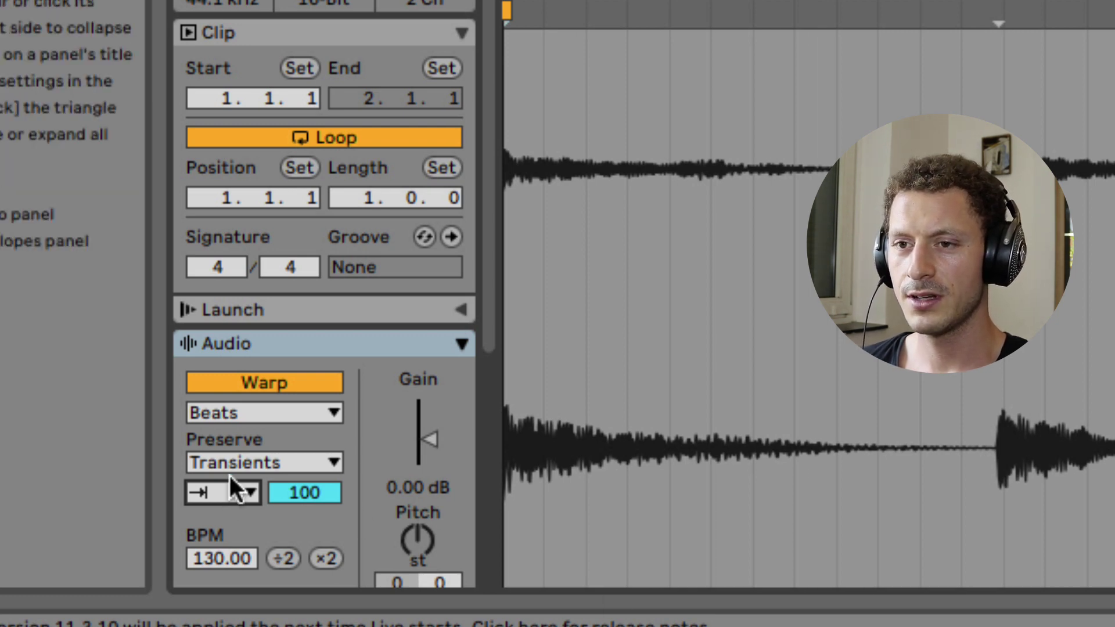
pyautogui.click(230, 490)
pyautogui.click(240, 544)
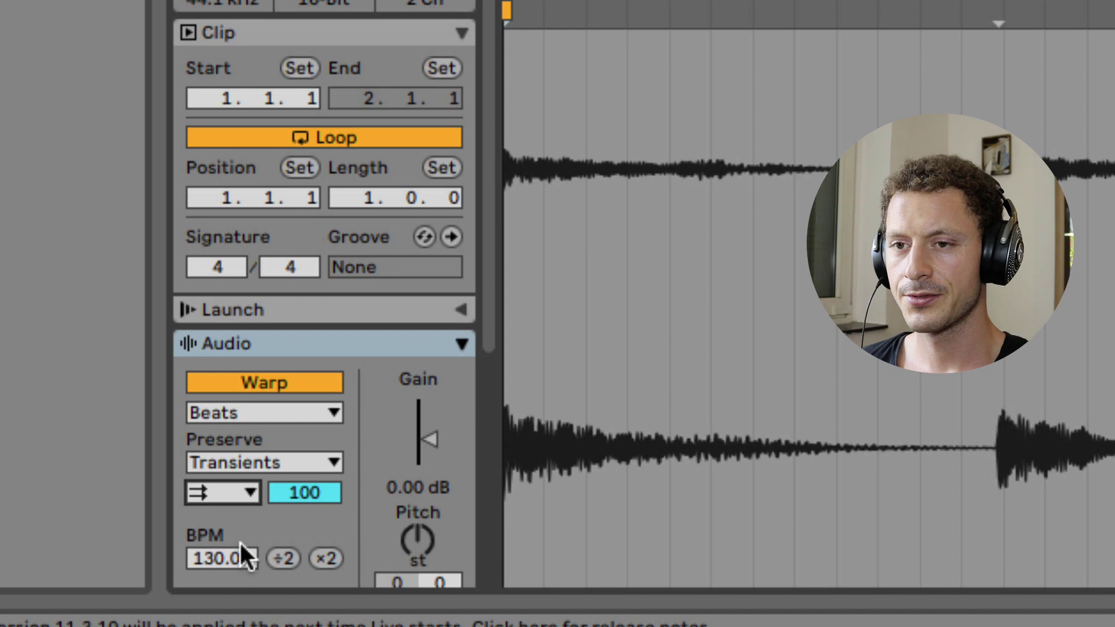
pyautogui.click(225, 495)
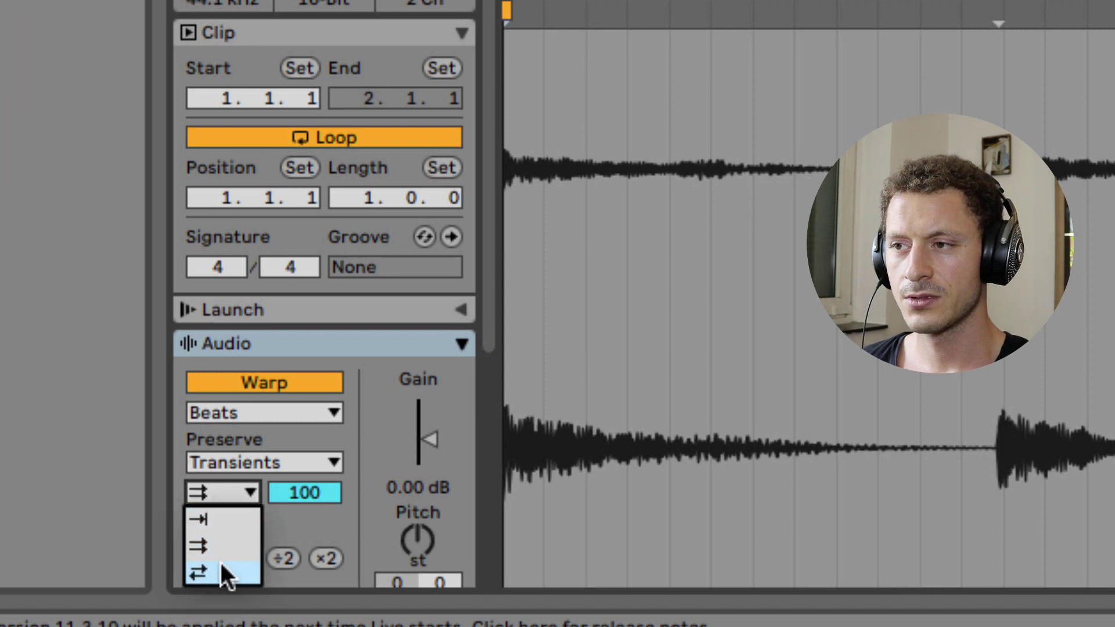
pyautogui.click(222, 564)
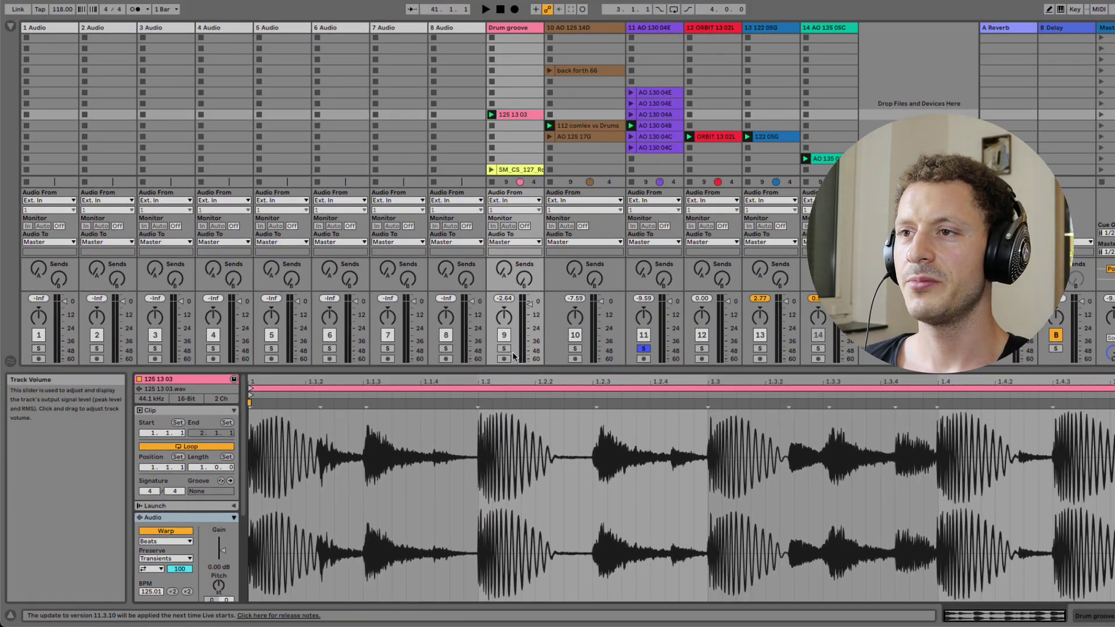
# Solo Drum groove track 9 and open the SM_CS_127_Round_Kick clip
pyautogui.click(504, 348)
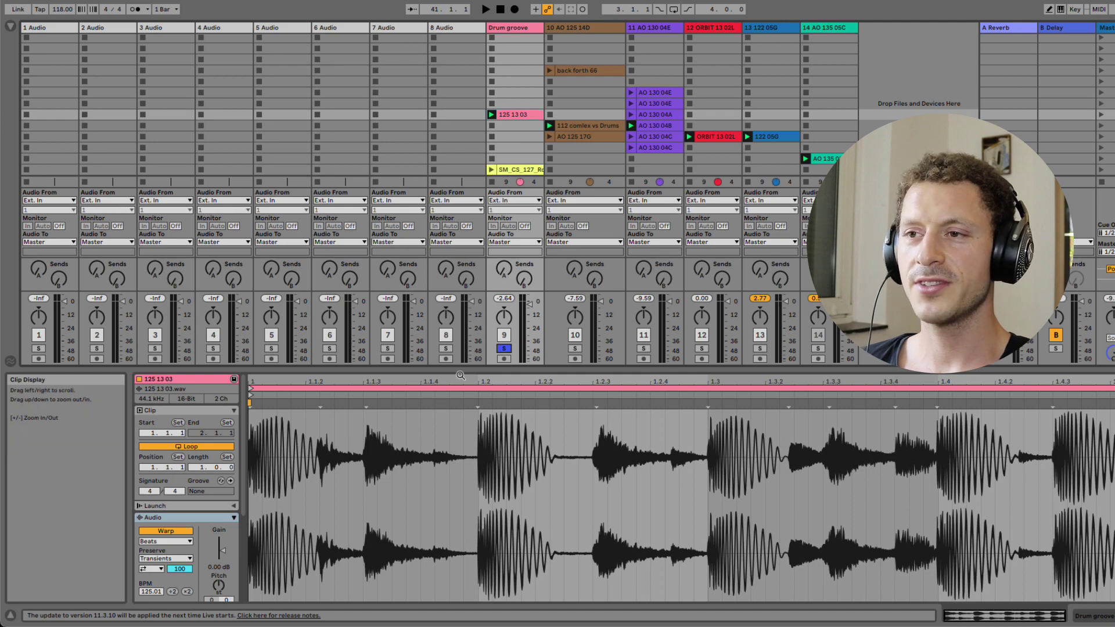
pyautogui.click(516, 170)
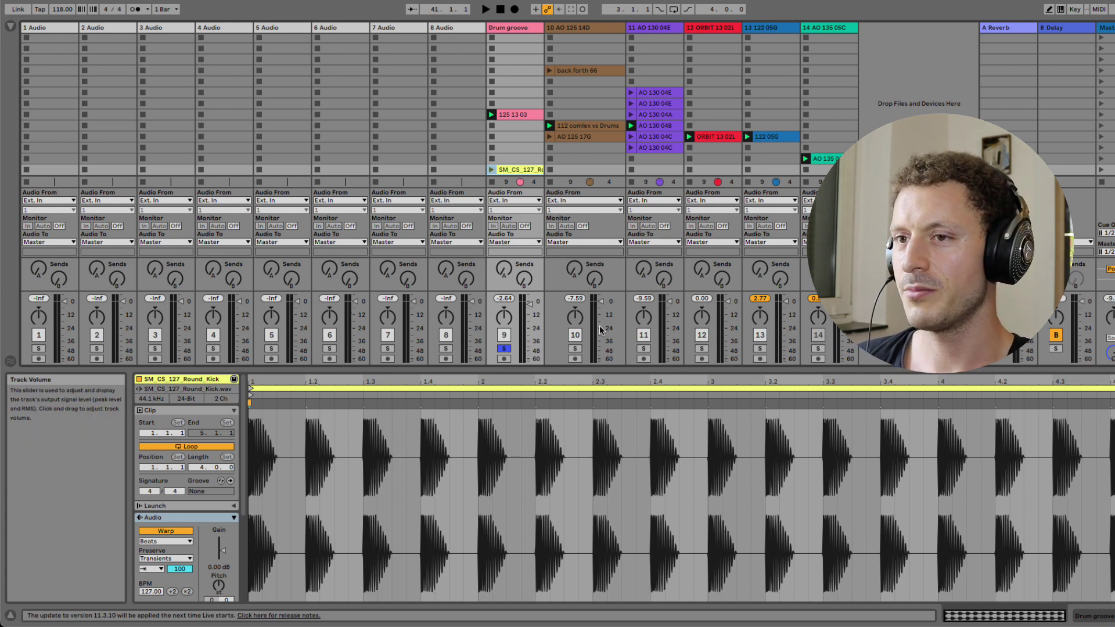
# Launch the AO 130 04B loop clip and start project playback
pyautogui.click(632, 124)
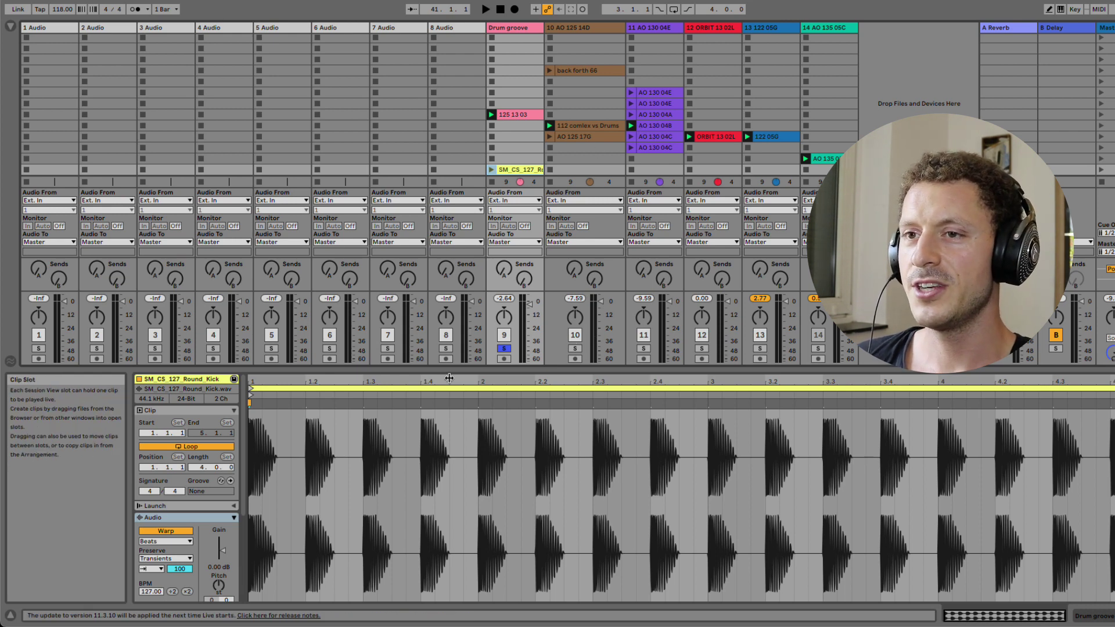
pyautogui.press('space')
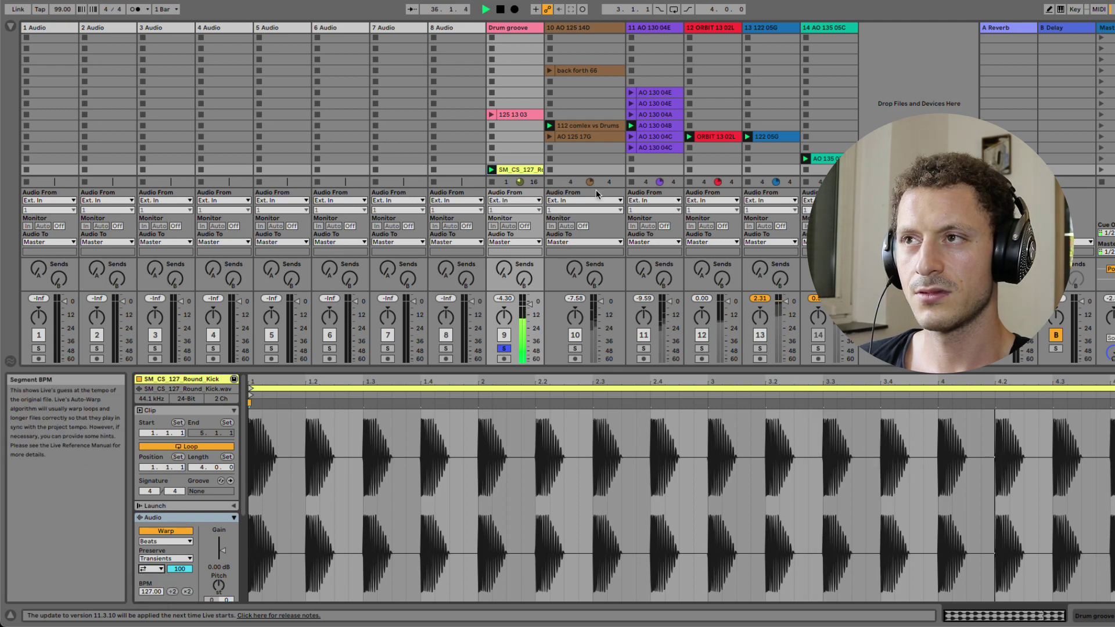
# Solo track 11 with the AO 130 04B clip shown and set Transient Loop Mode to Loop Off
pyautogui.click(655, 125)
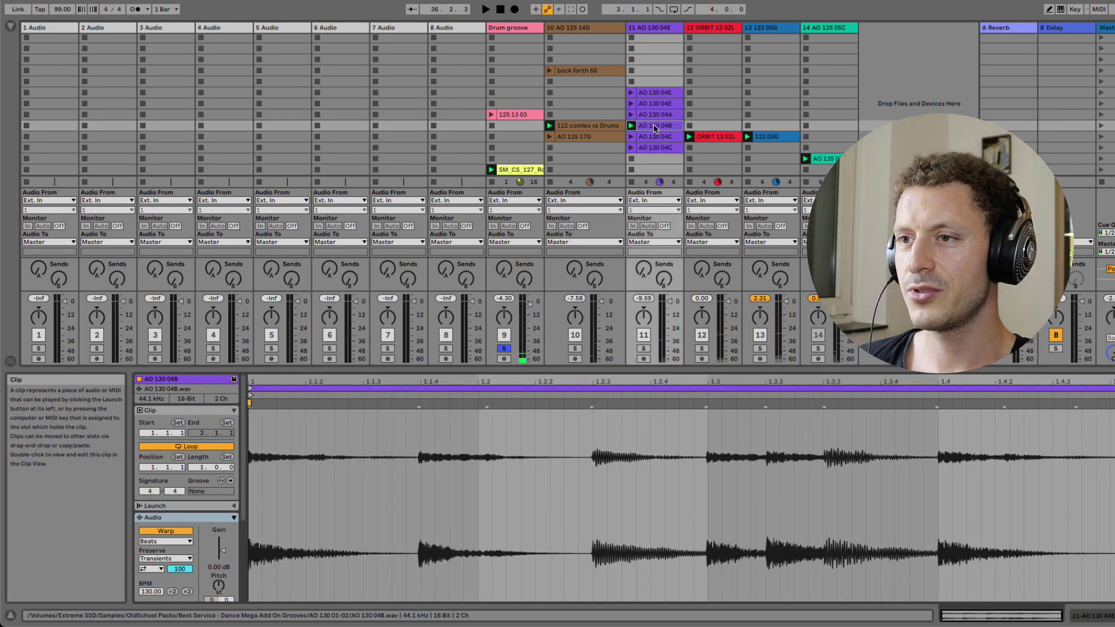
pyautogui.click(644, 349)
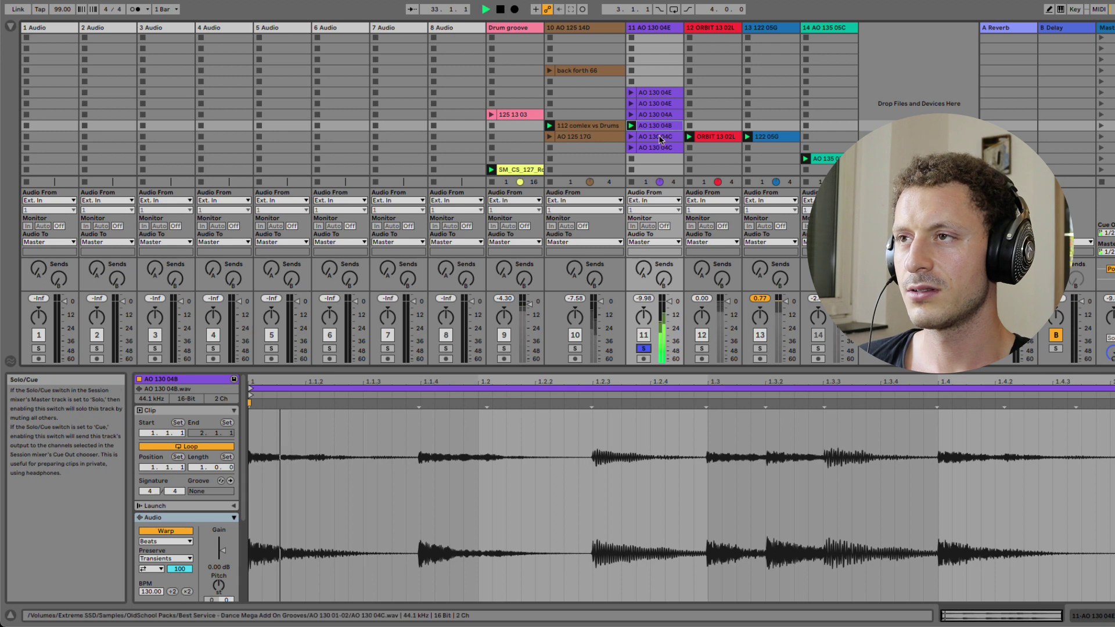
pyautogui.click(151, 569)
pyautogui.click(152, 572)
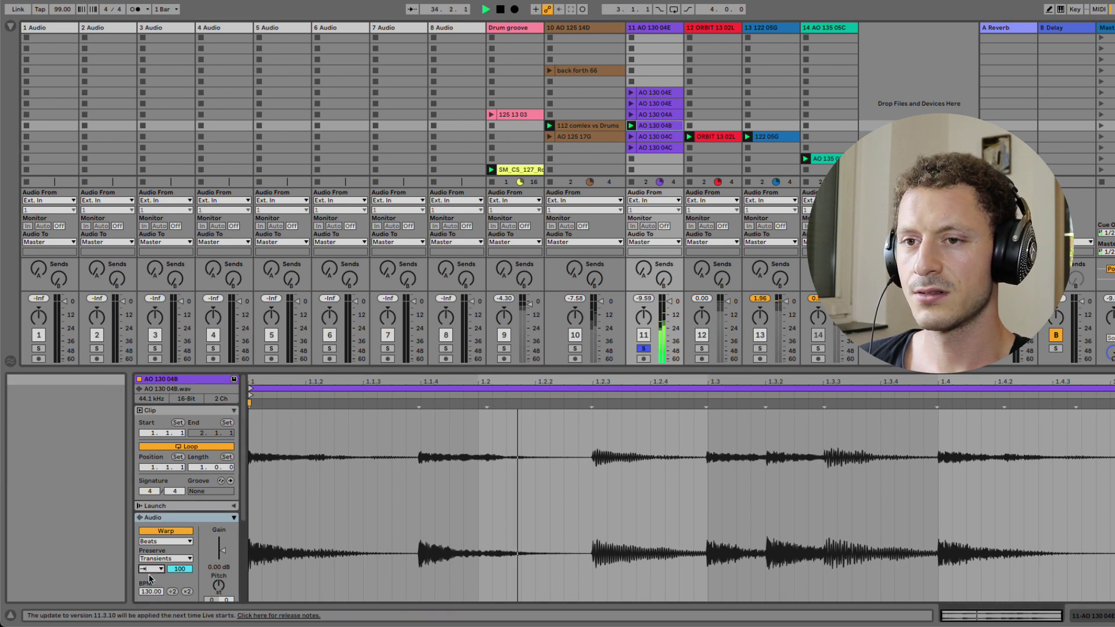
# Set the project tempo to 122 BPM and lower the transient envelope to about 46
pyautogui.click(63, 10)
pyautogui.write('122')
pyautogui.press('Return')
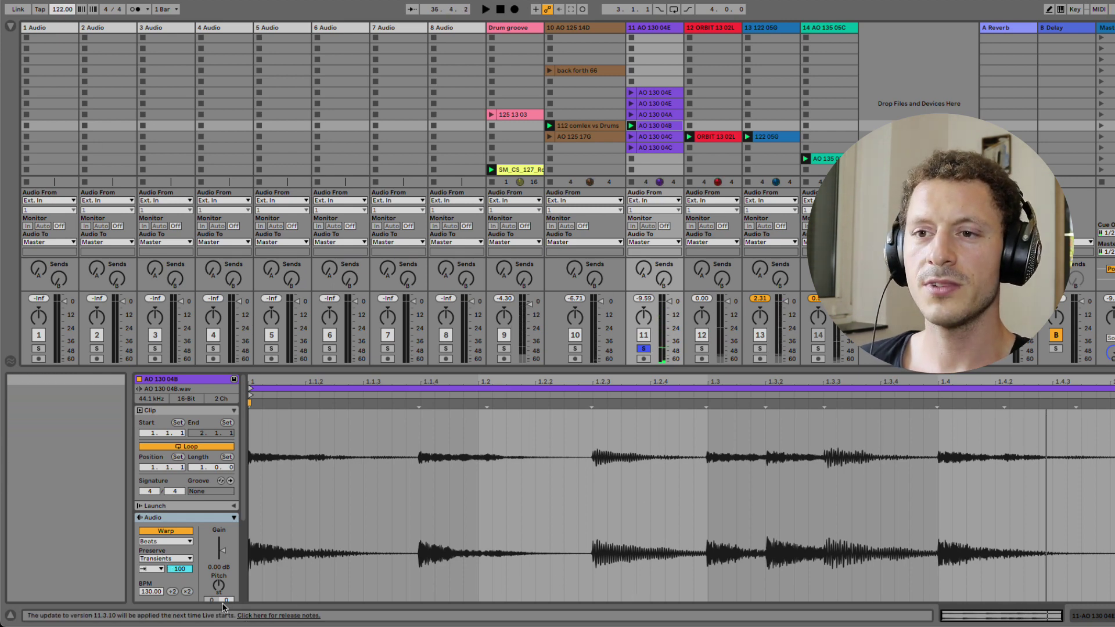
pyautogui.moveTo(179, 574); pyautogui.dragTo(180, 574)
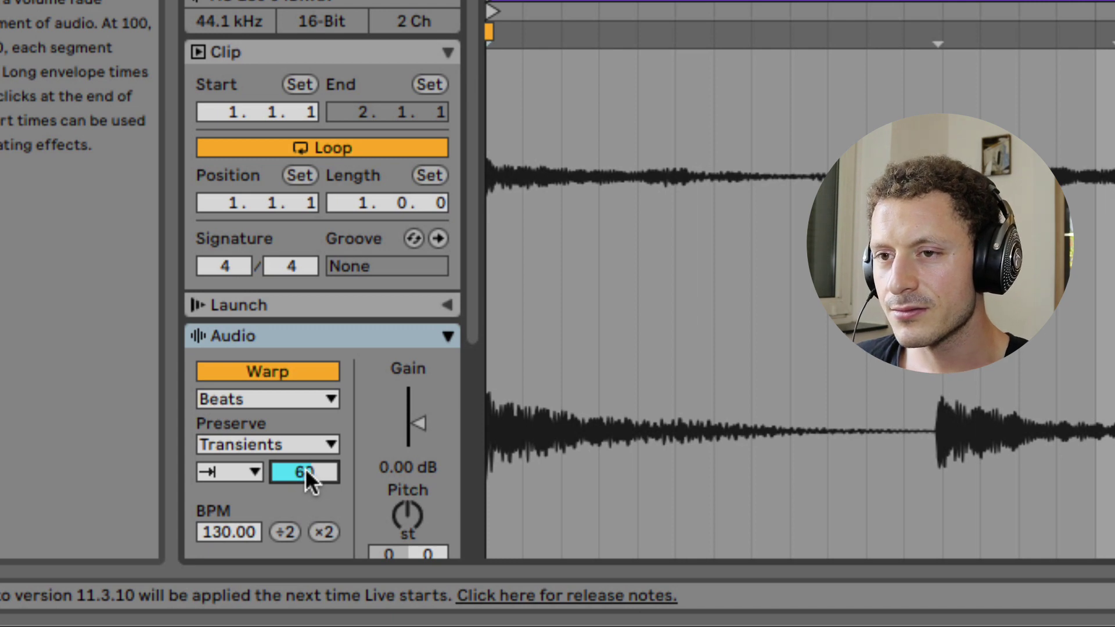
pyautogui.moveTo(305, 469); pyautogui.dragTo(305, 481)
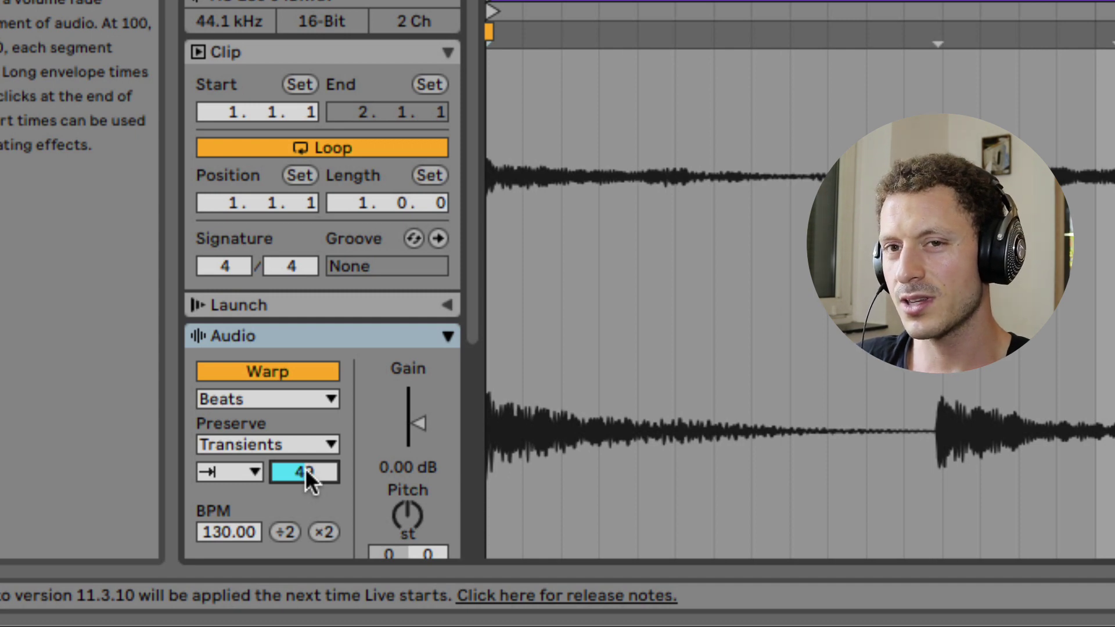
pyautogui.moveTo(305, 468); pyautogui.dragTo(305, 472)
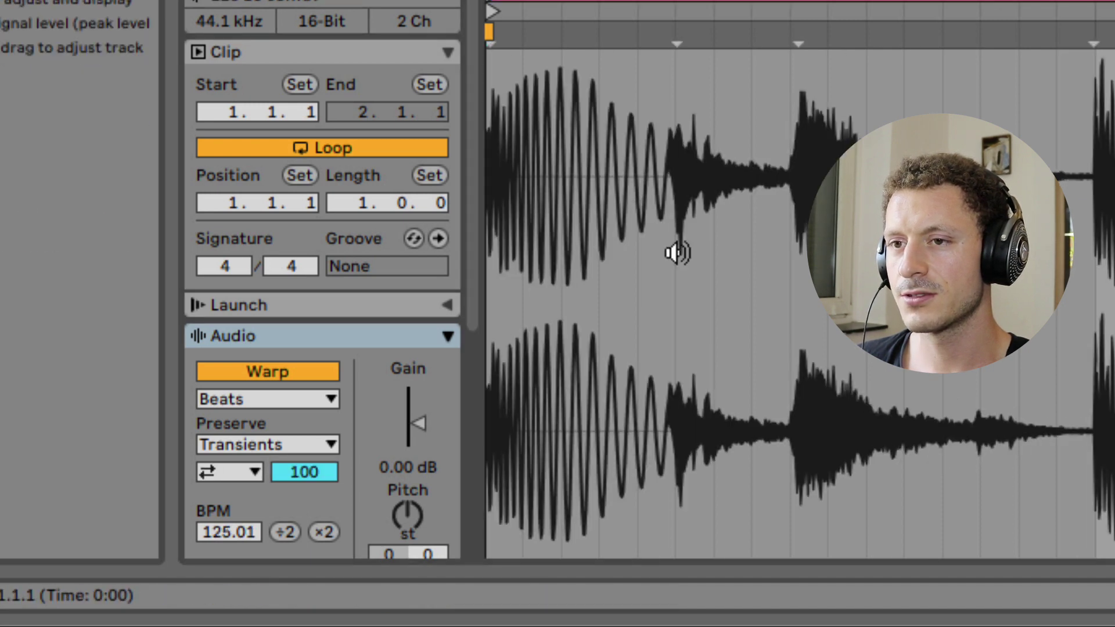
# Switch the groove clip's transient looping off, lower its envelope to 52, and audition it from the waveform
pyautogui.click(239, 468)
pyautogui.click(247, 487)
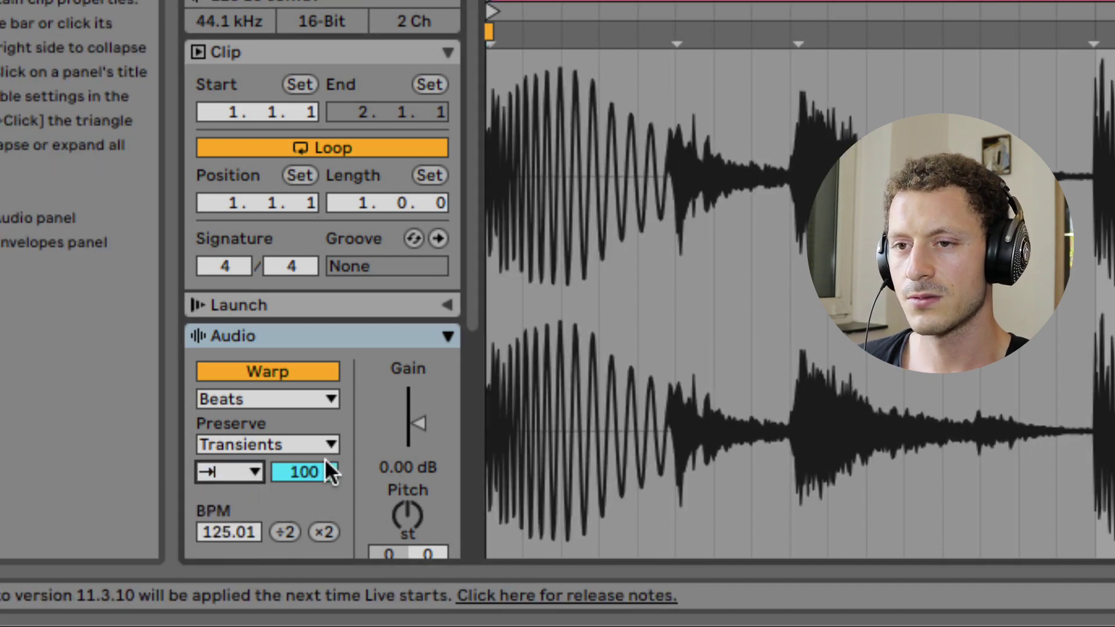
pyautogui.moveTo(323, 468); pyautogui.dragTo(305, 476)
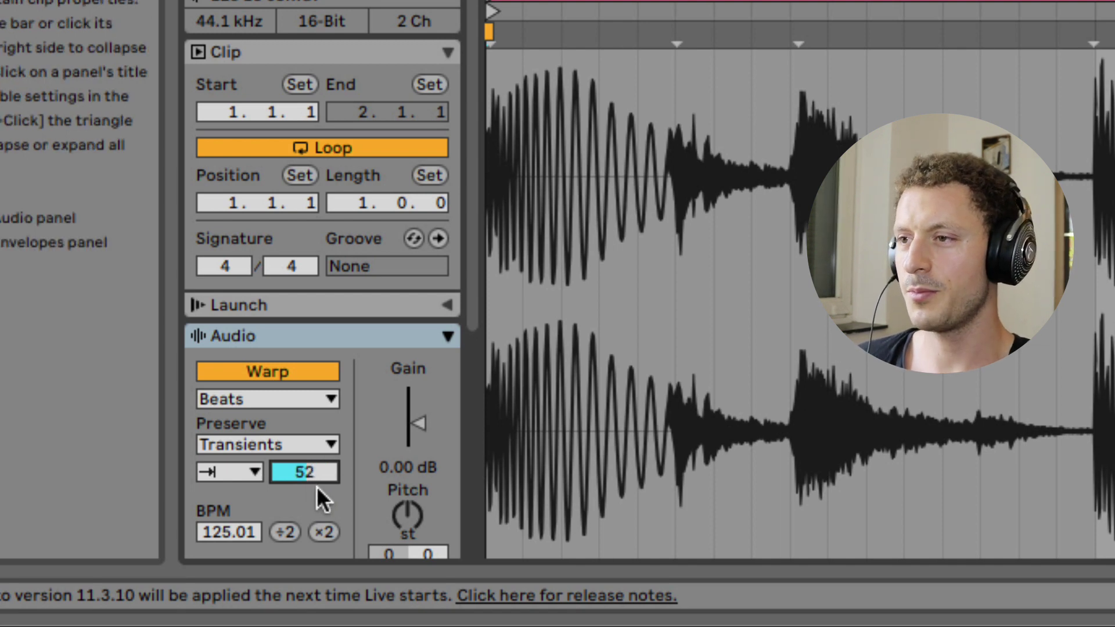
pyautogui.click(837, 430)
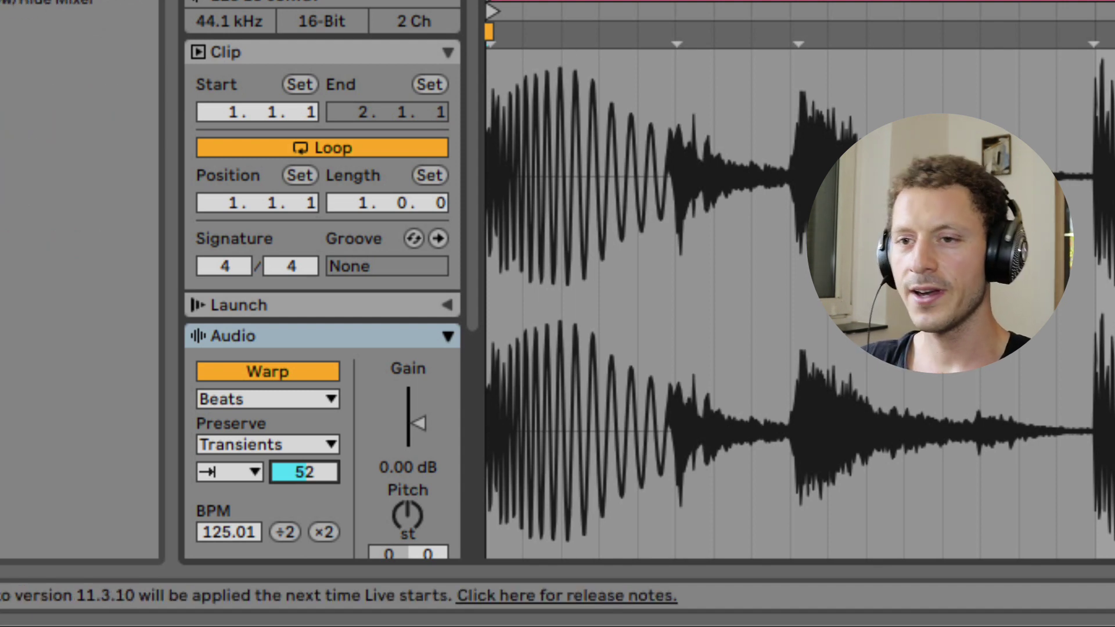
# Check the warp mode and preserve division lists, keeping the 125 13 03 clip on Beats
pyautogui.click(313, 401)
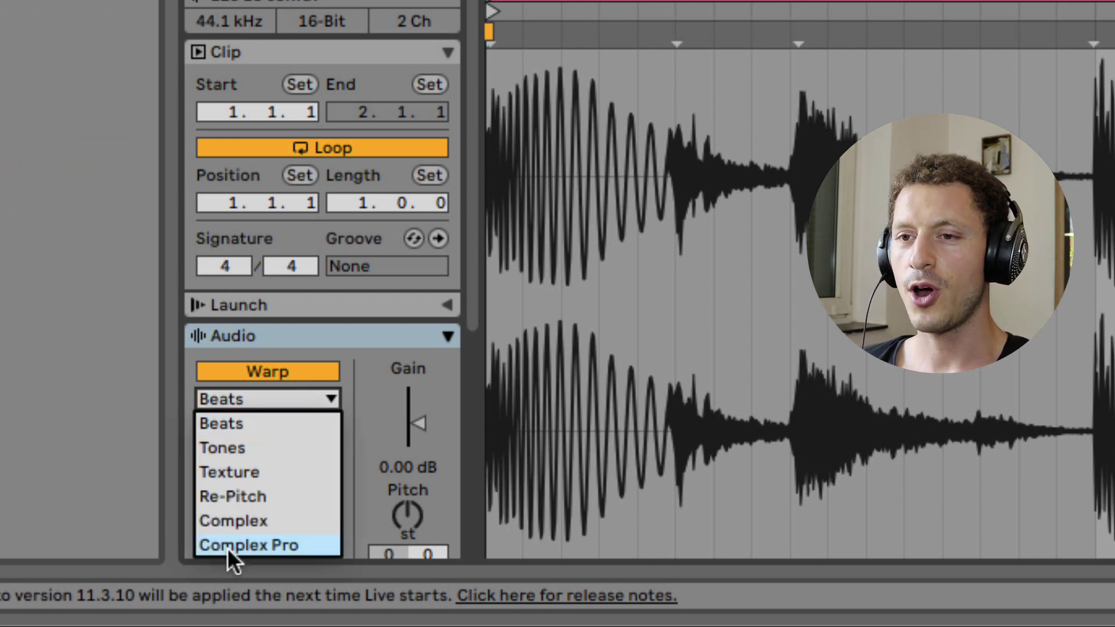
pyautogui.click(299, 334)
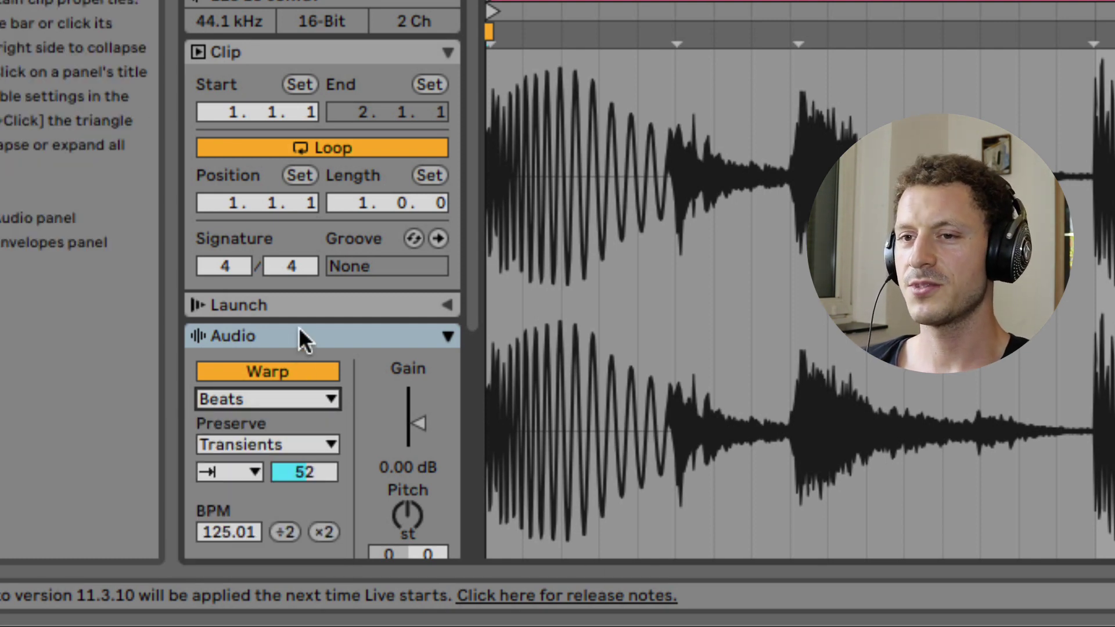
pyautogui.click(287, 403)
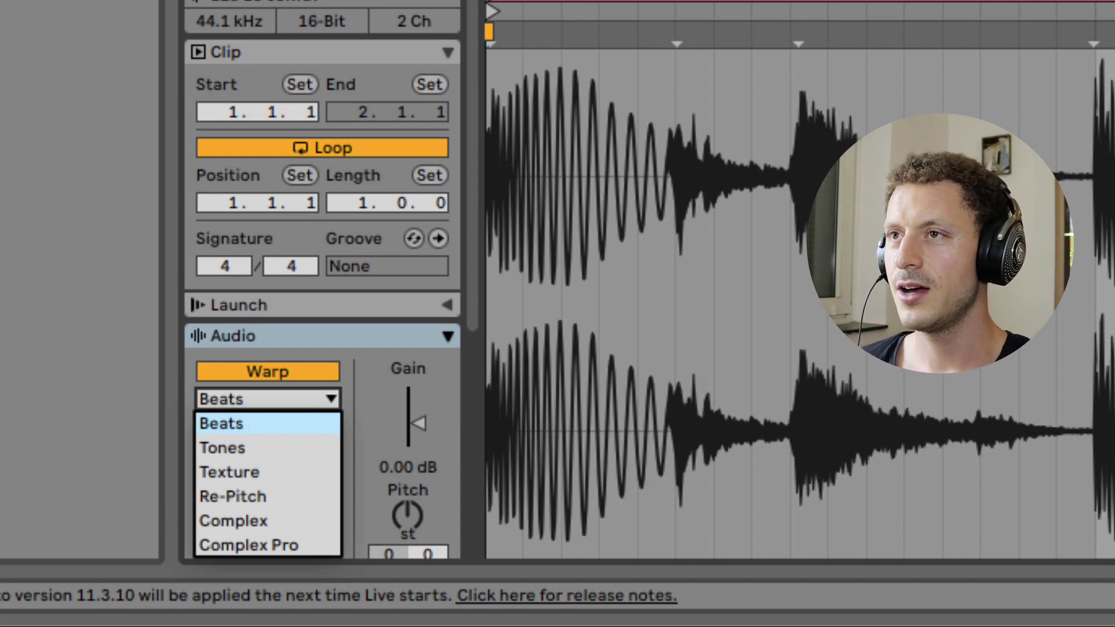
pyautogui.click(267, 422)
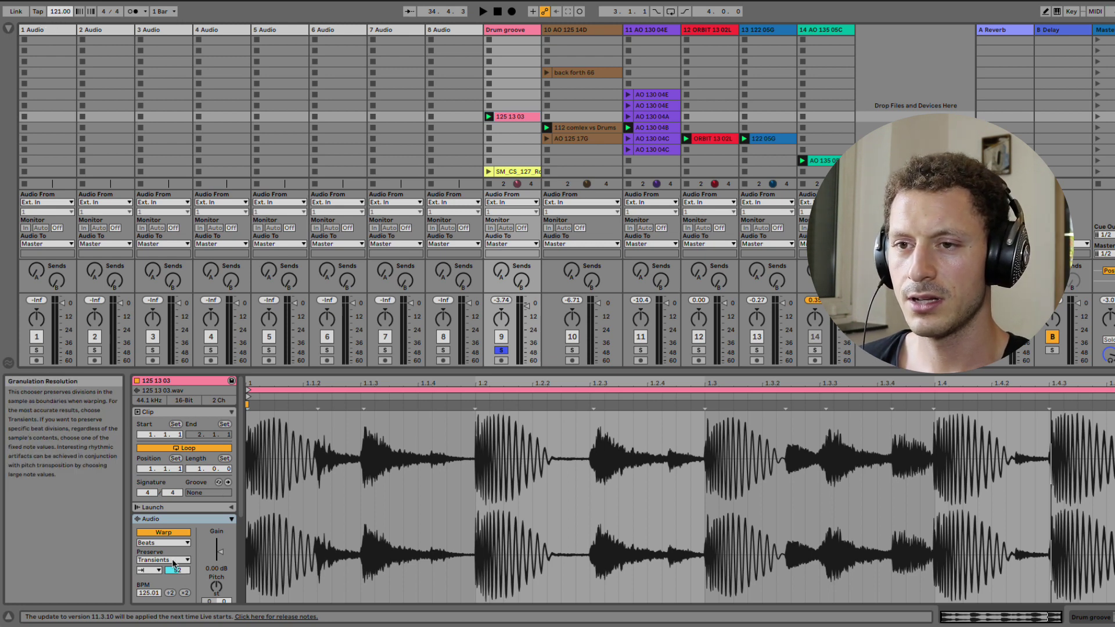
pyautogui.click(174, 561)
pyautogui.click(197, 550)
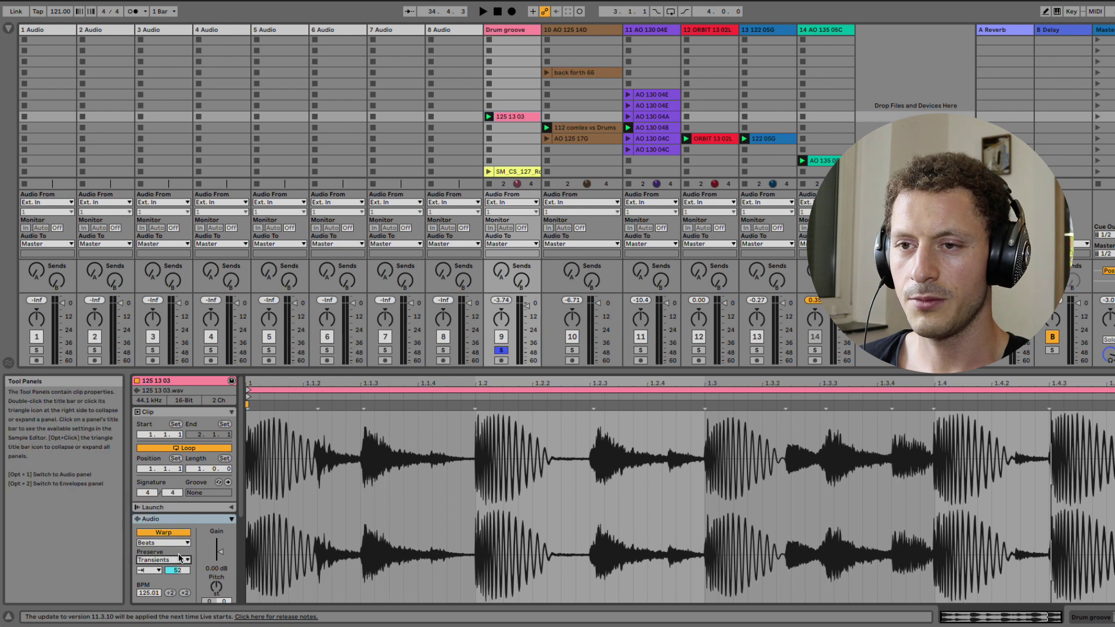
# Play the groove in Complex mode, then return to Beats with back-and-forth transient looping
pyautogui.click(163, 543)
pyautogui.click(155, 589)
pyautogui.press('space')
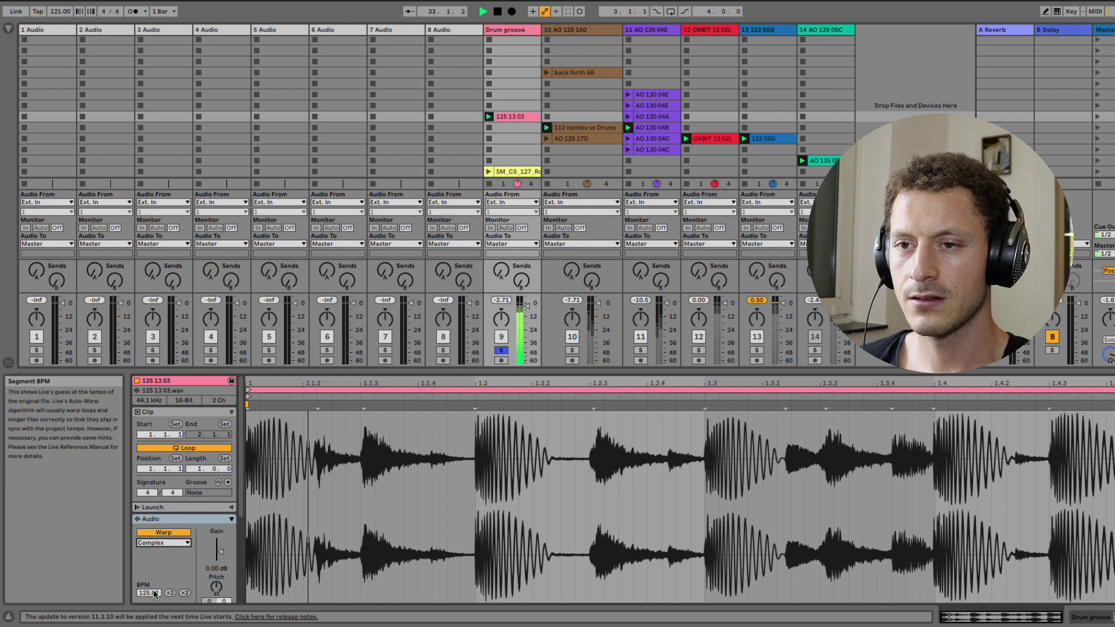
pyautogui.click(162, 544)
pyautogui.click(159, 551)
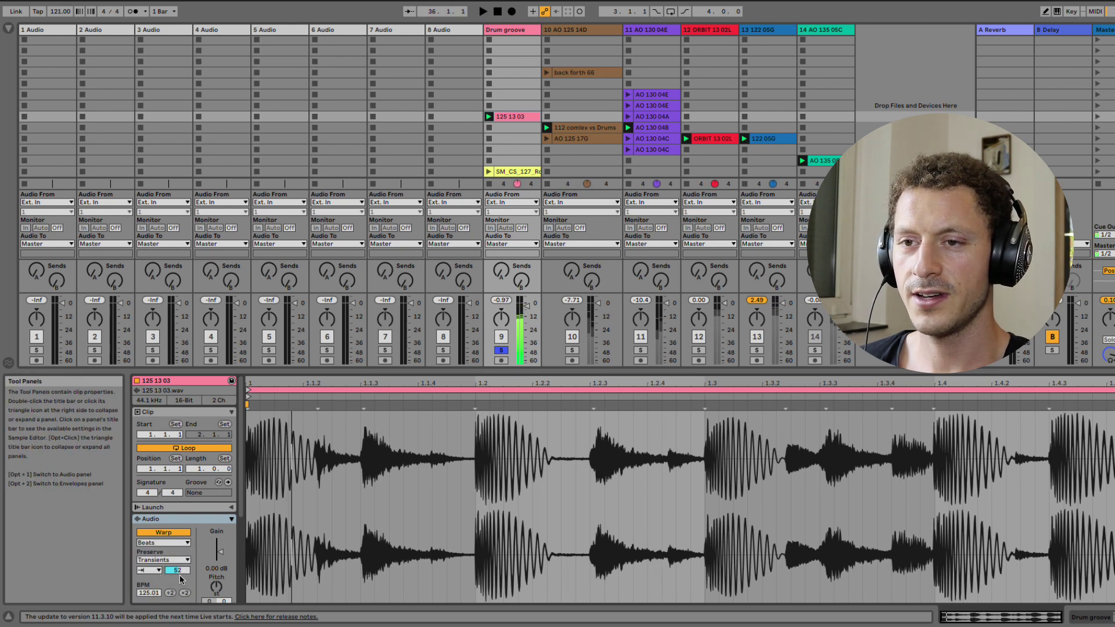
pyautogui.click(155, 571)
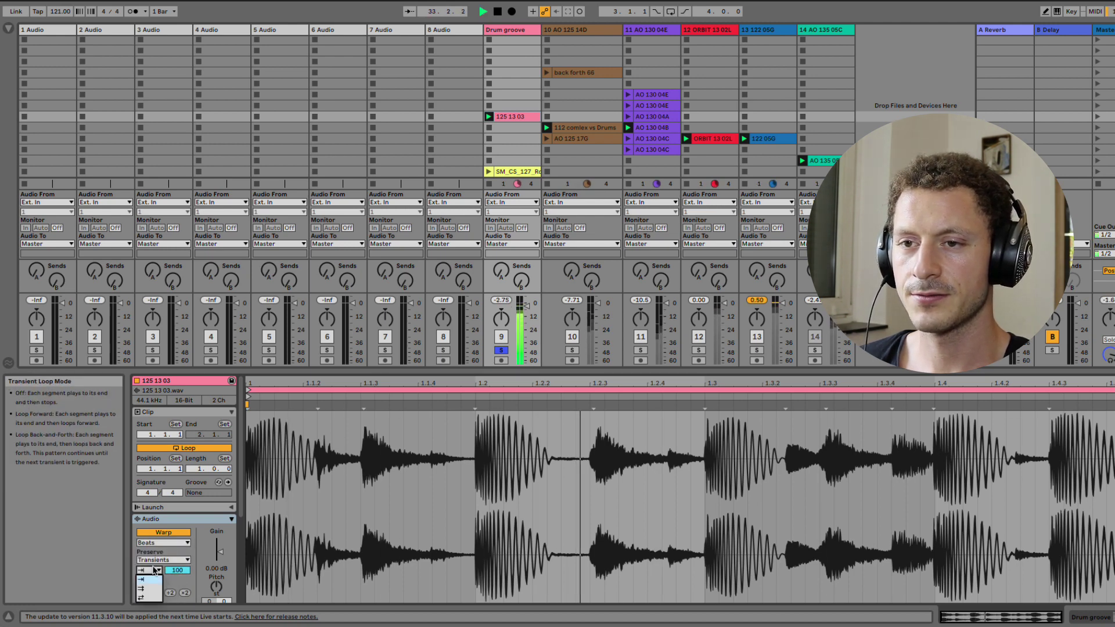
pyautogui.click(145, 598)
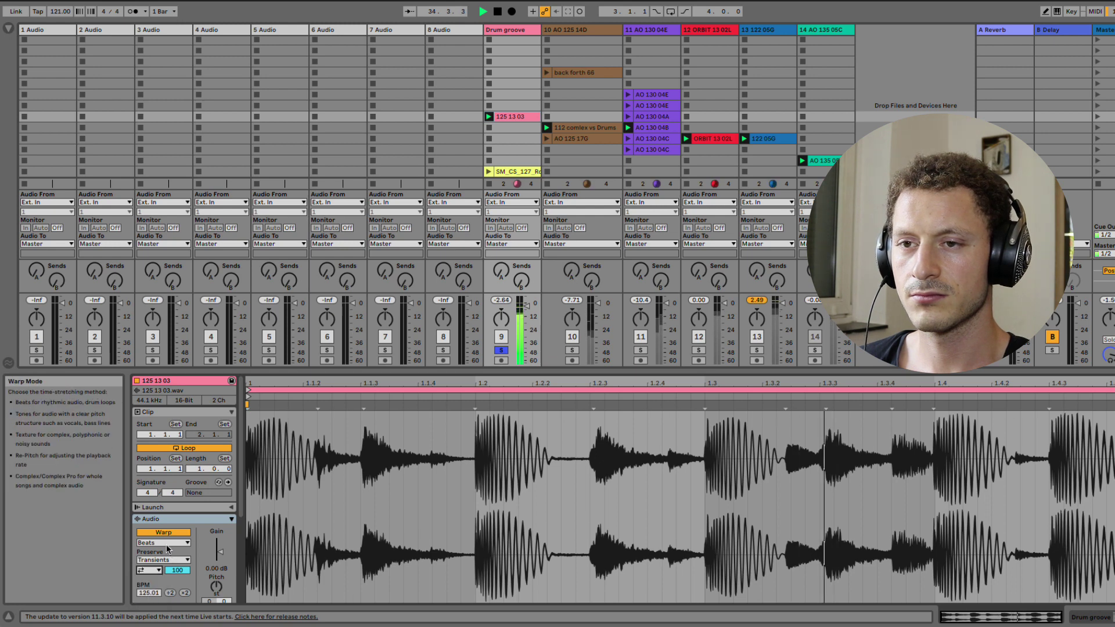
# Switch the groove to Complex, restart playback and lower the project tempo slightly
pyautogui.click(163, 543)
pyautogui.click(161, 589)
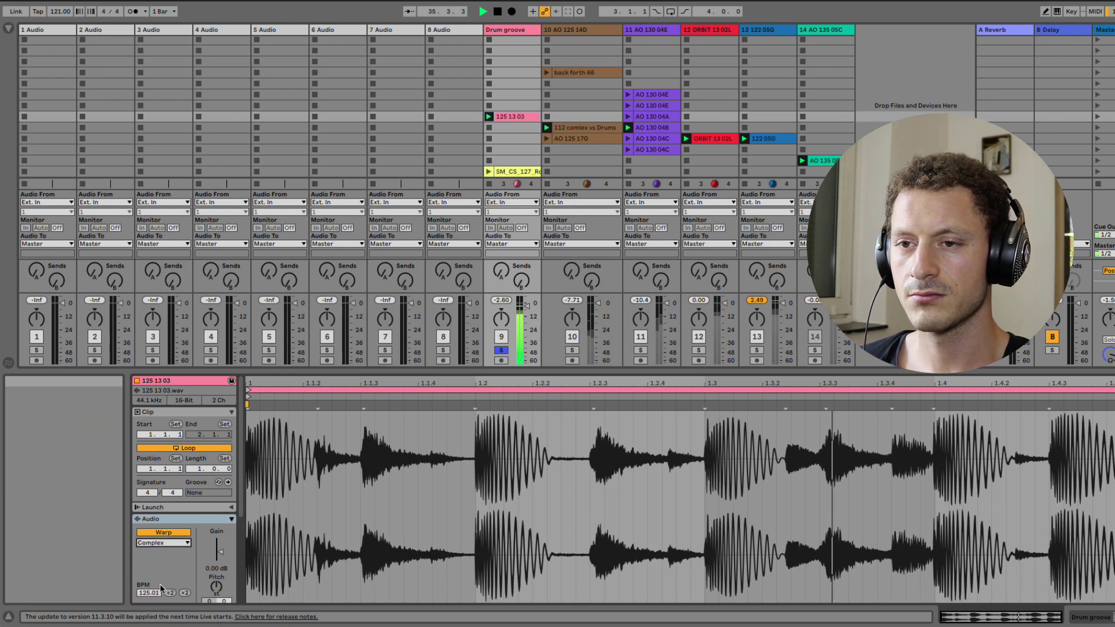
pyautogui.press('space')
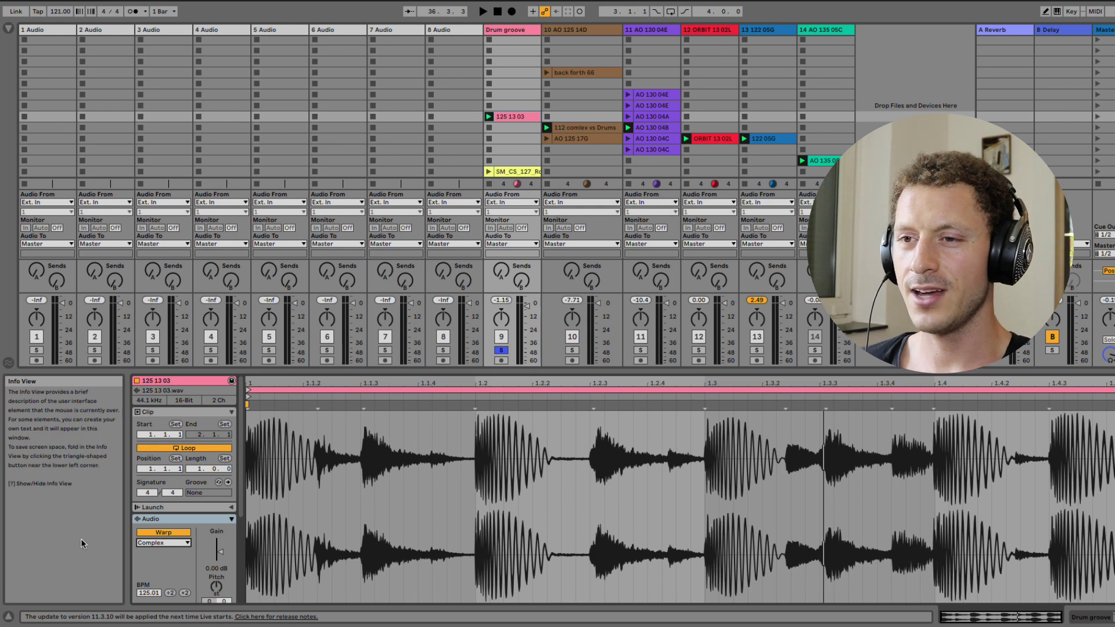
pyautogui.click(152, 543)
pyautogui.click(154, 545)
pyautogui.press('space')
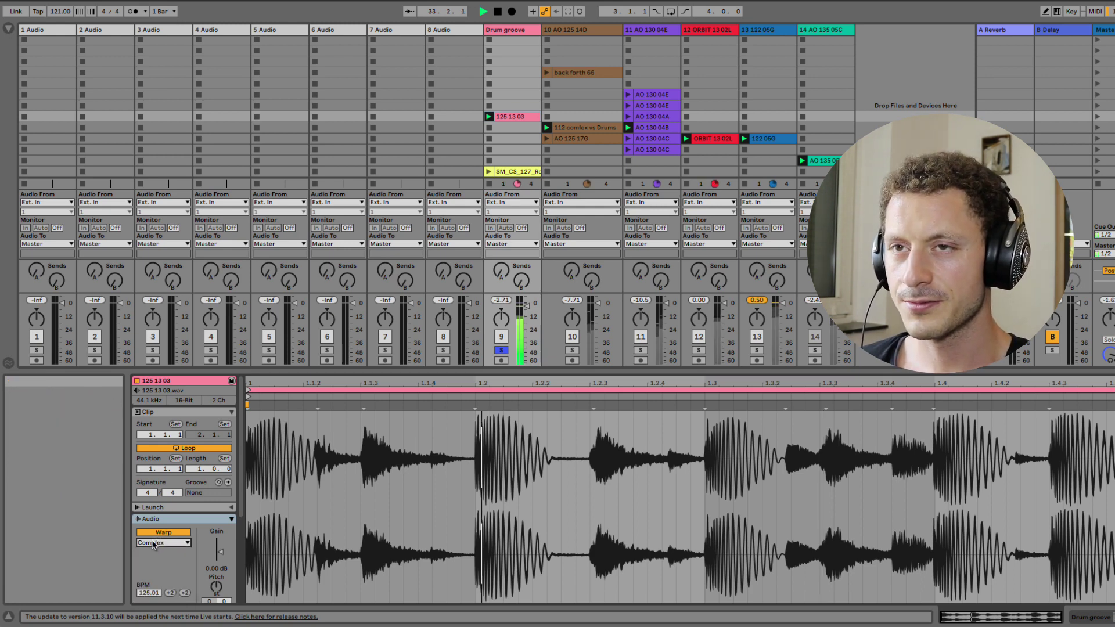
pyautogui.moveTo(60, 11); pyautogui.dragTo(60, 22)
# Compare Beats and Complex warping on the groove clip during playback
pyautogui.click(154, 543)
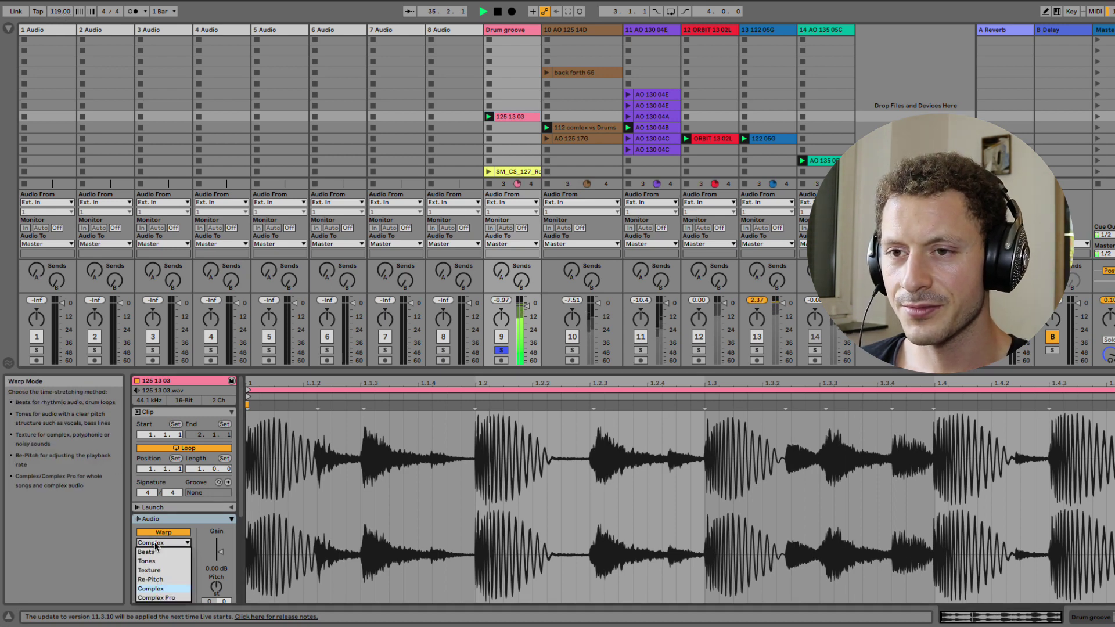
pyautogui.click(158, 553)
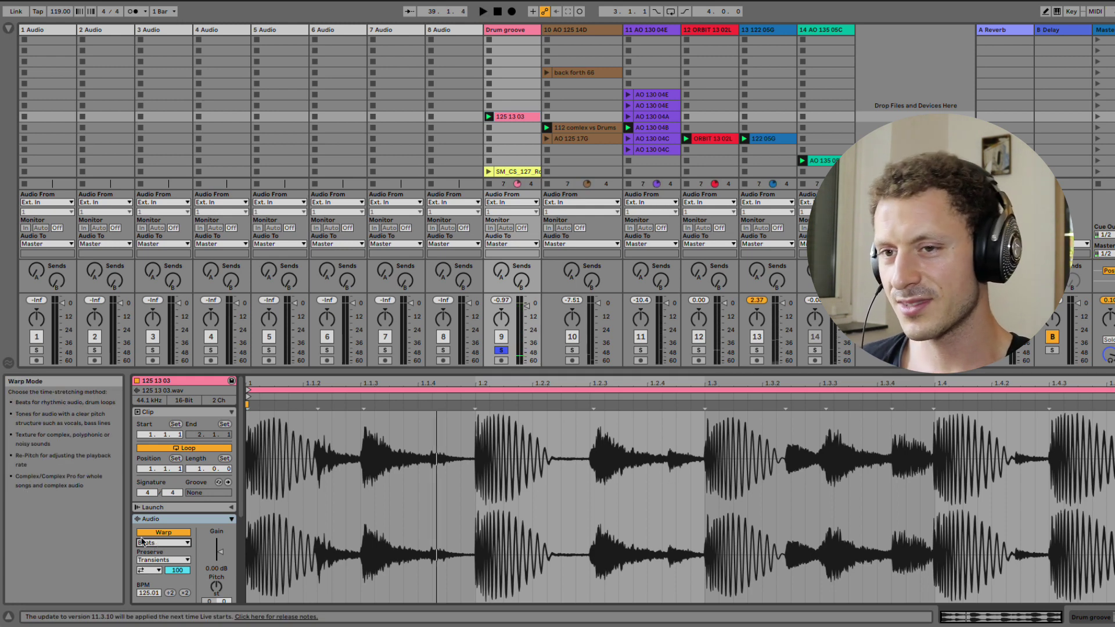
pyautogui.click(169, 543)
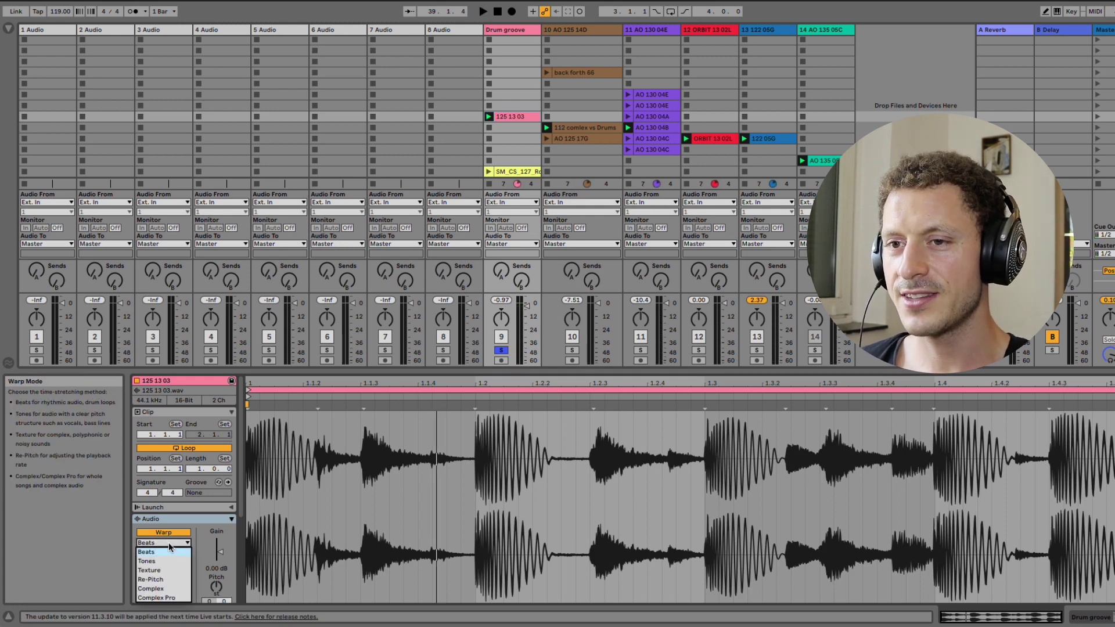
pyautogui.click(161, 590)
pyautogui.press('space')
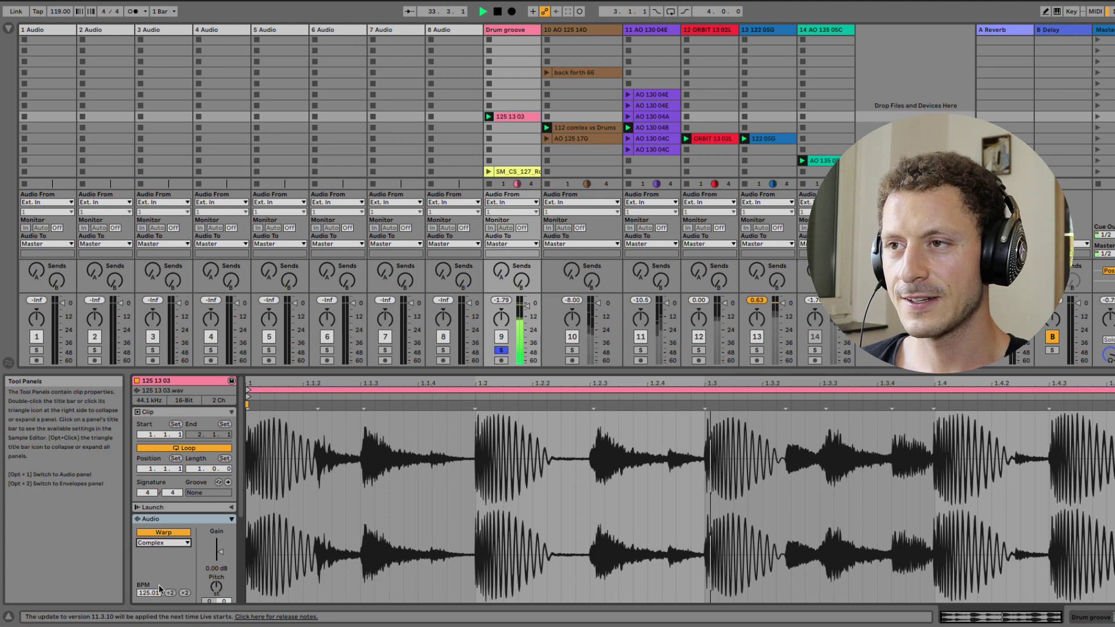
pyautogui.click(165, 542)
pyautogui.click(165, 549)
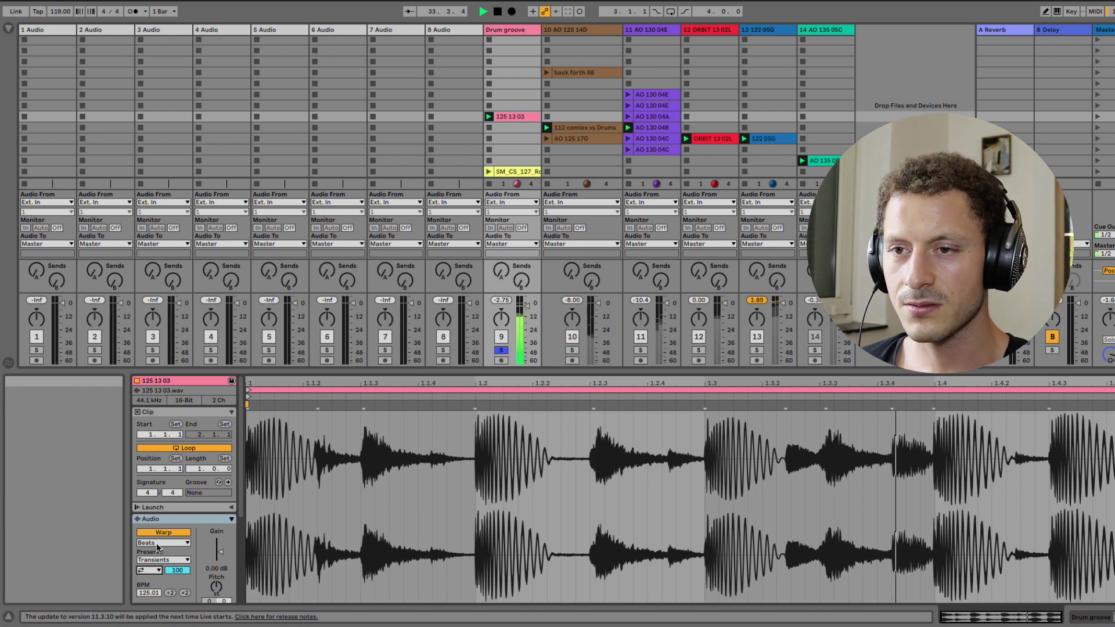
# Toggle Complex and Beats once more, leave the clip on Beats, and stop playback
pyautogui.click(156, 544)
pyautogui.click(153, 588)
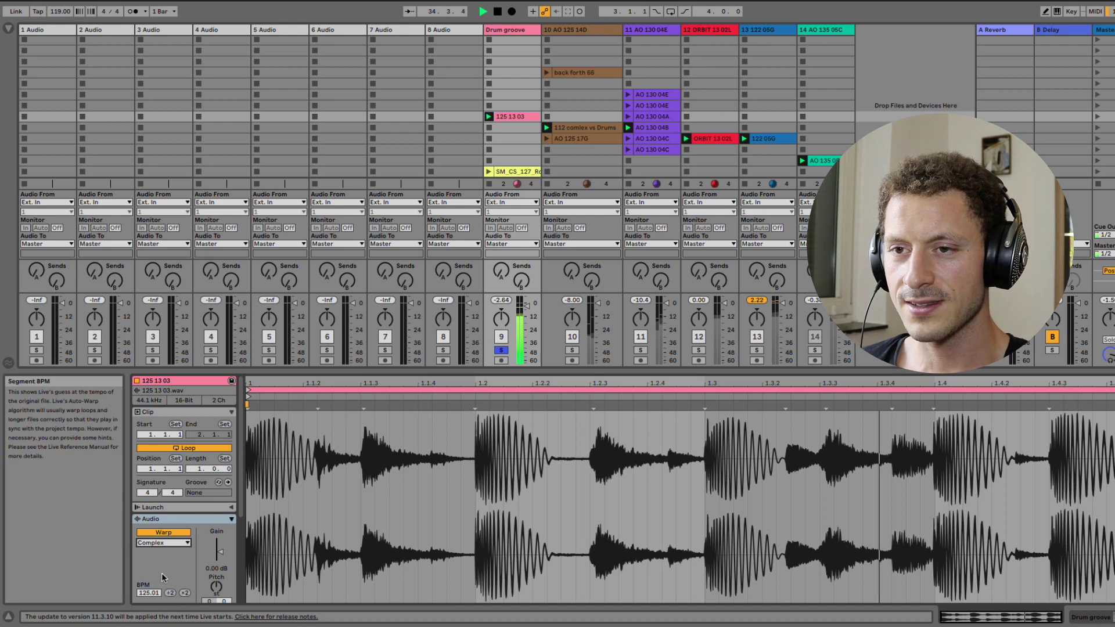
pyautogui.click(159, 545)
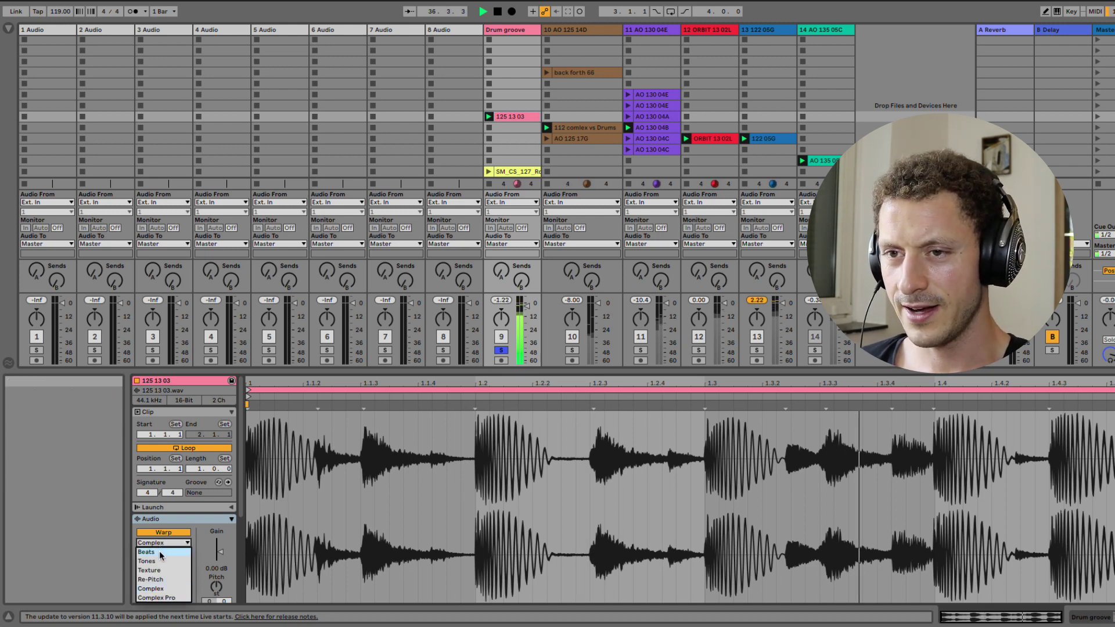
pyautogui.click(159, 552)
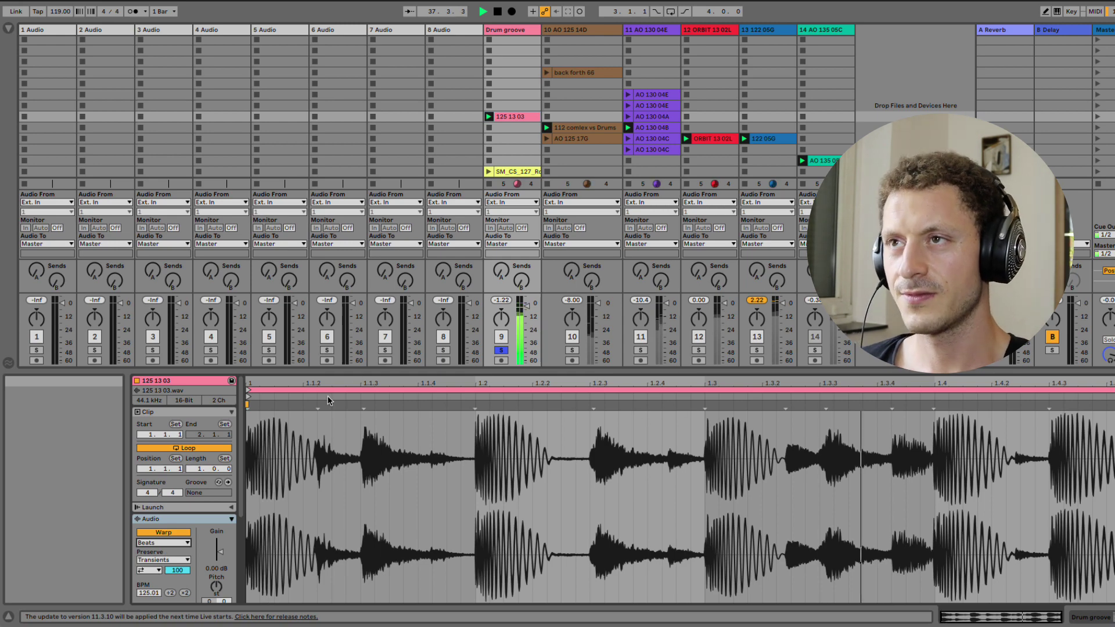
pyautogui.press('space')
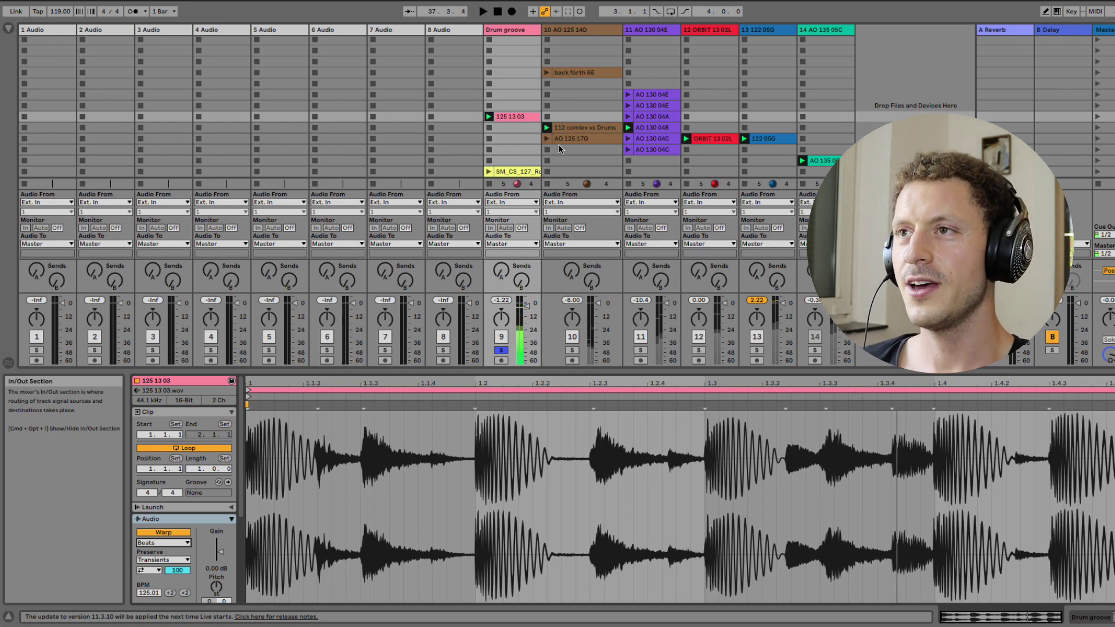
# Select and launch the SM_CS_127_Round_Kick clip and turn its transient looping off
pyautogui.click(521, 172)
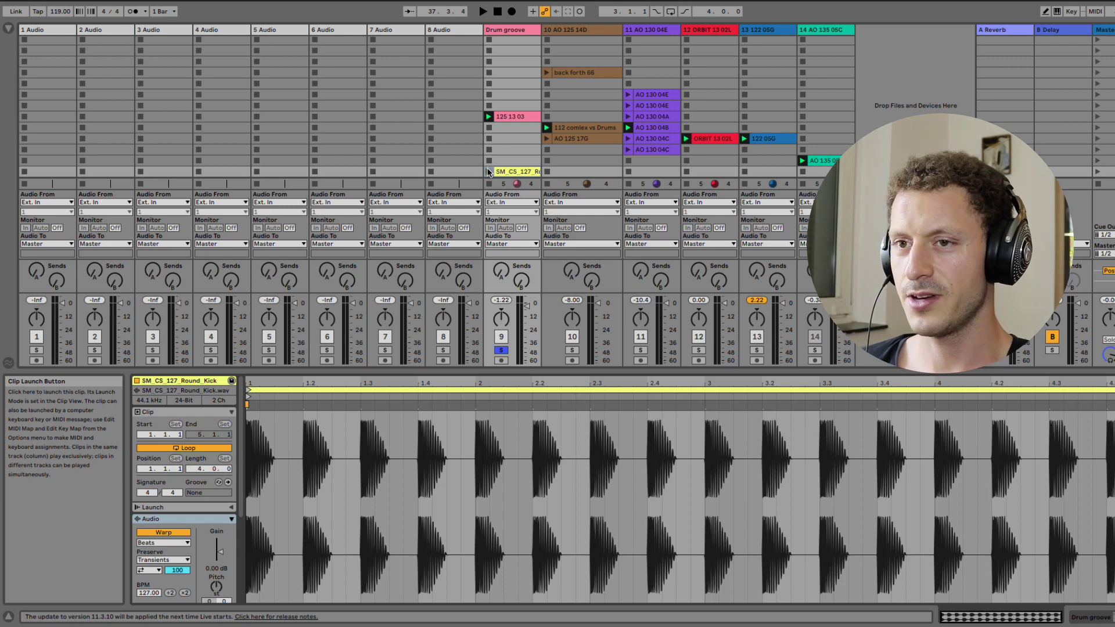
pyautogui.click(488, 172)
pyautogui.click(152, 571)
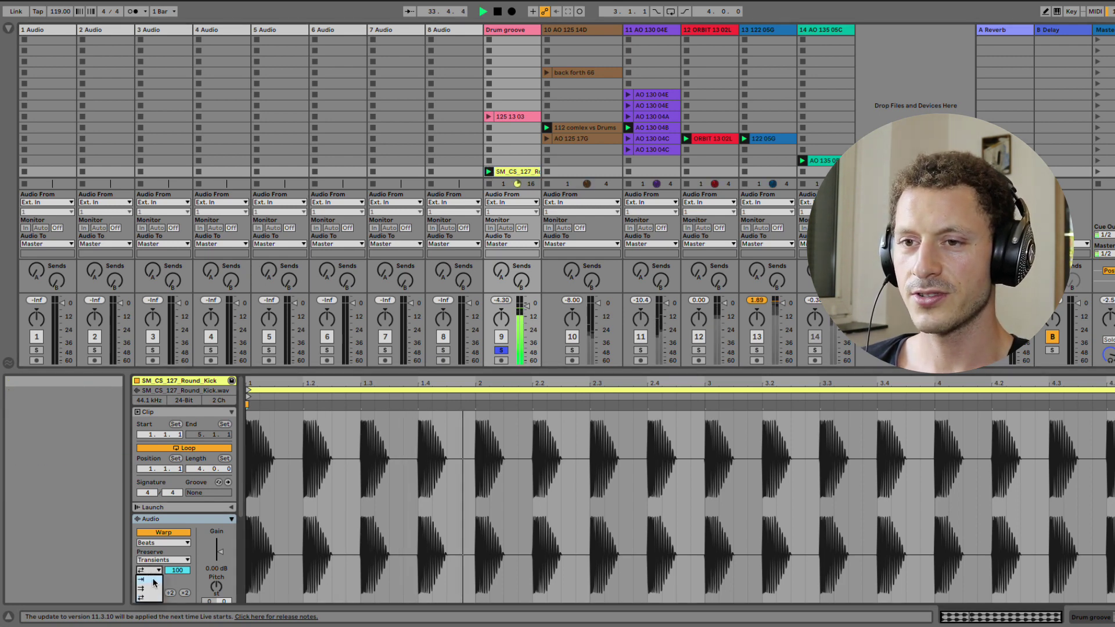
pyautogui.click(155, 581)
# Lower the tempo to 92 BPM, set the kick clip to Complex warping, and solo track 10
pyautogui.moveTo(61, 11); pyautogui.dragTo(61, 51)
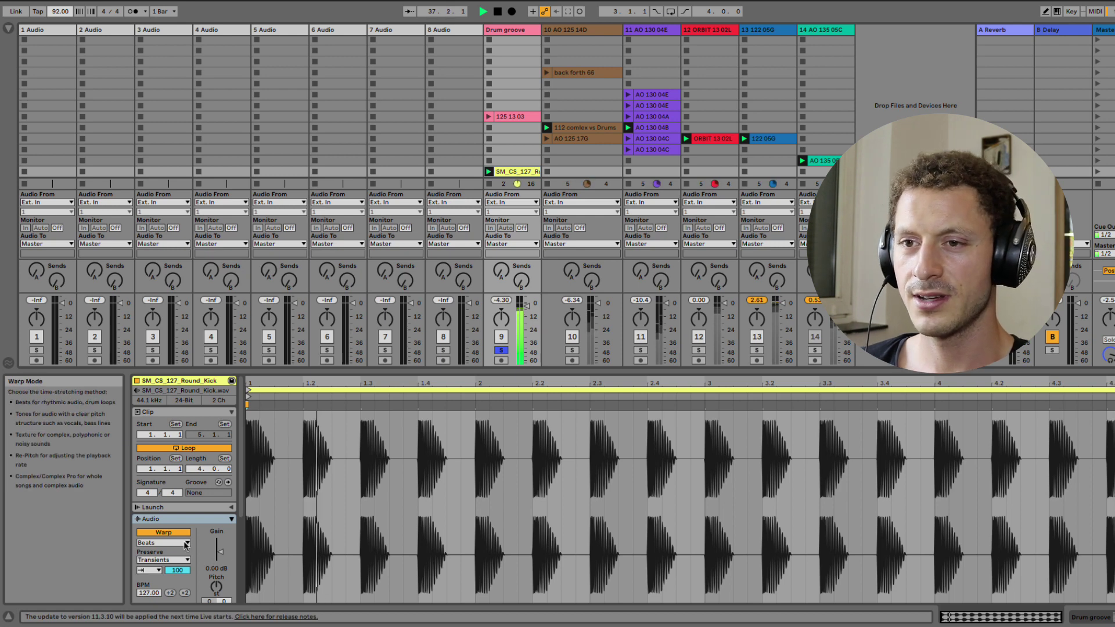
pyautogui.click(186, 544)
pyautogui.click(157, 592)
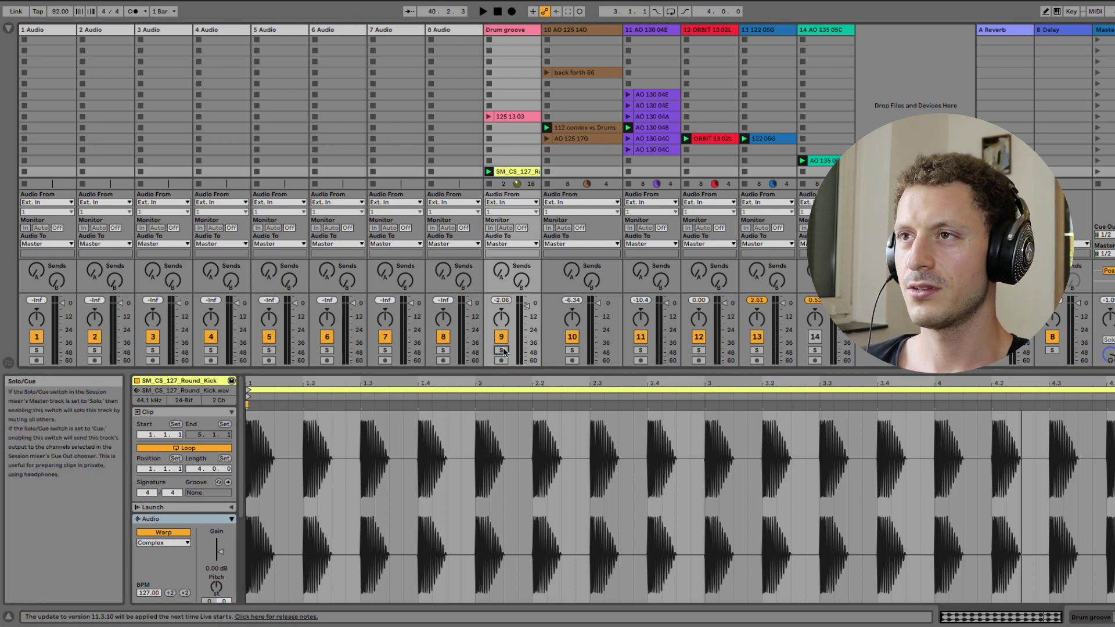
pyautogui.click(572, 351)
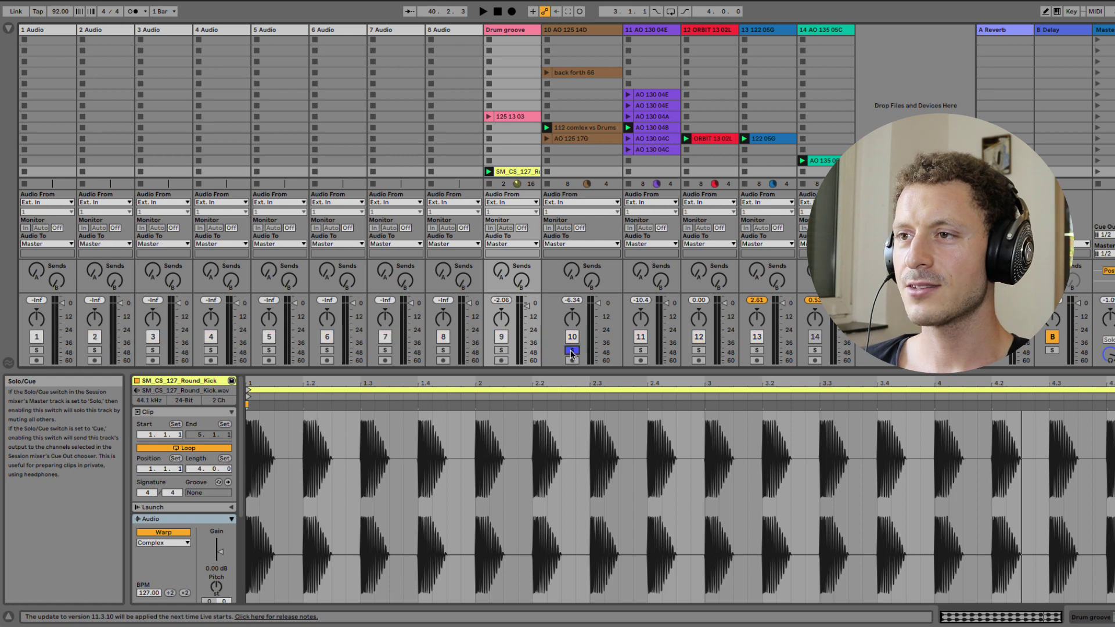
# Open the 112 comlex vs Drums clip, adjust the tempo to 113.00 BPM, and play it
pyautogui.click(594, 128)
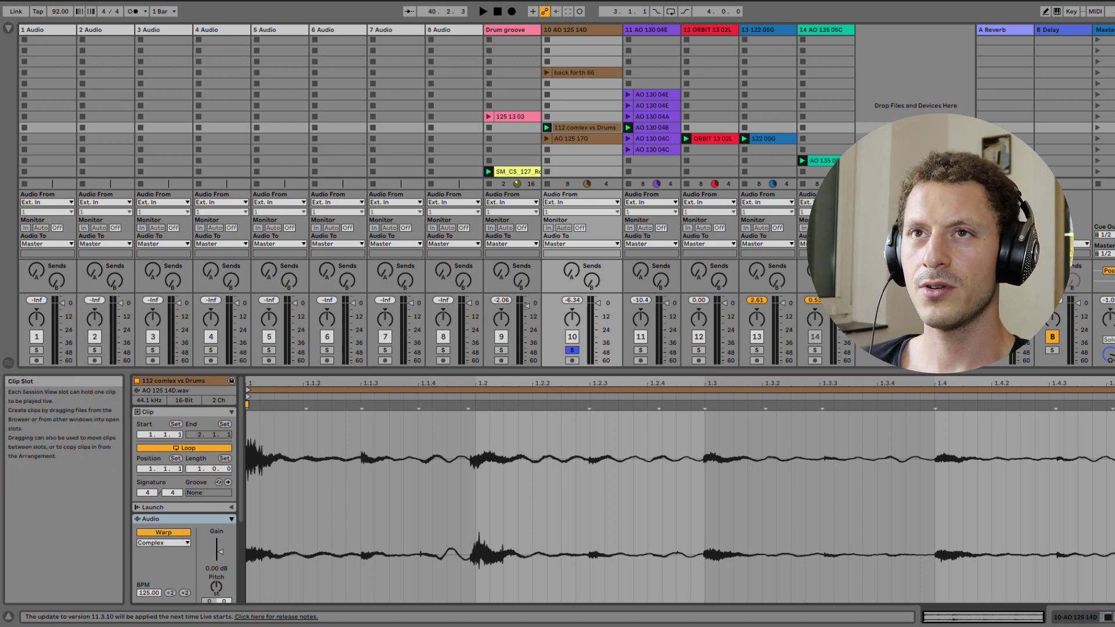
pyautogui.moveTo(59, 12); pyautogui.dragTo(59, 3)
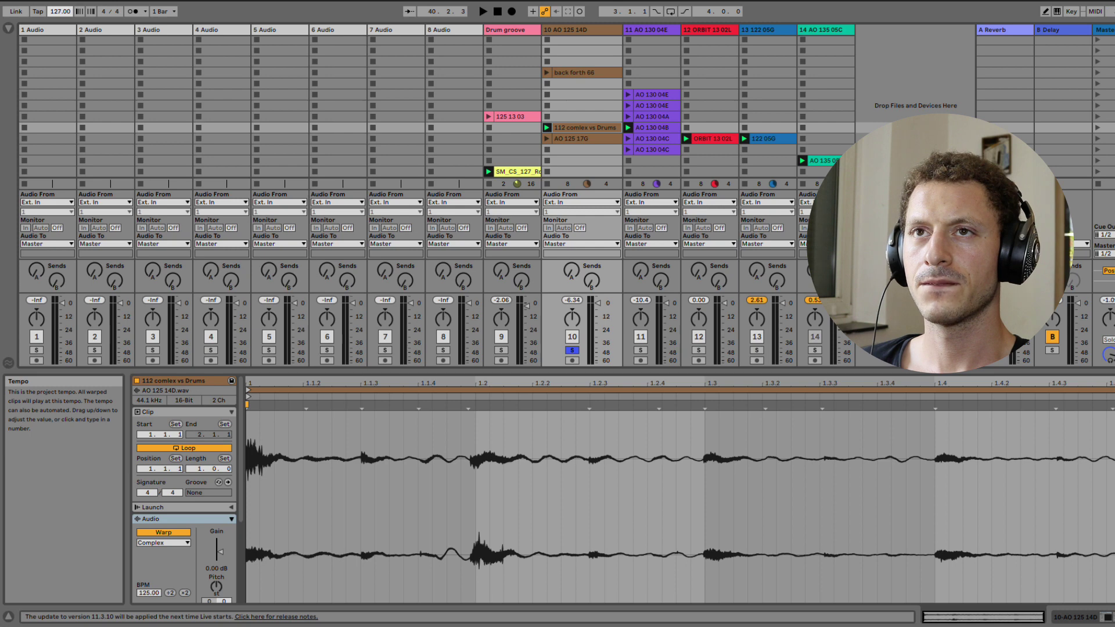
pyautogui.press('space')
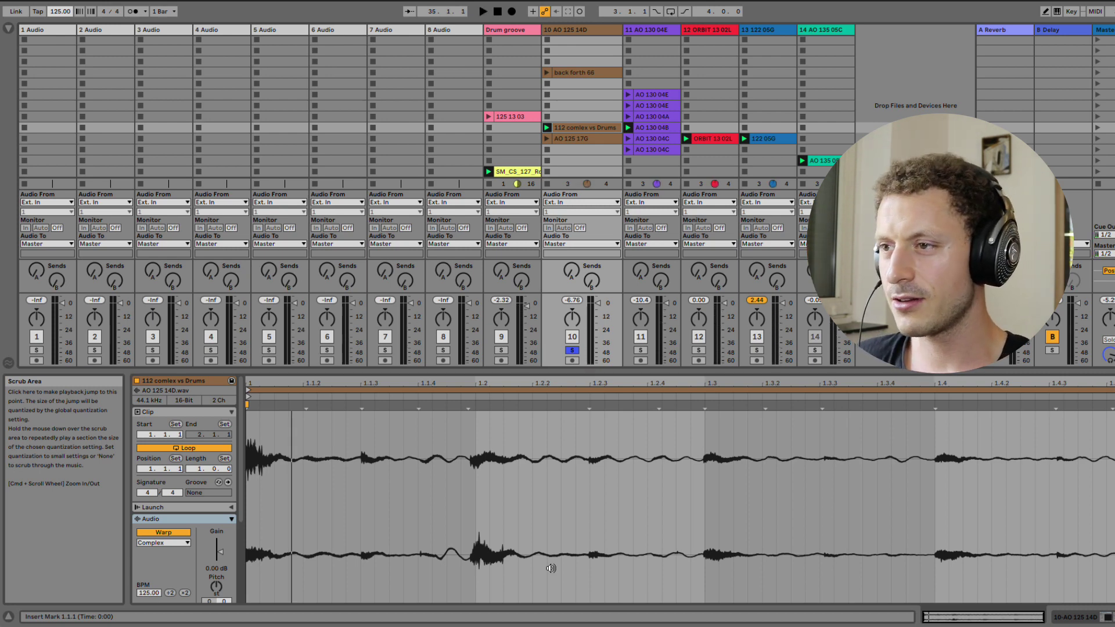
pyautogui.press('space')
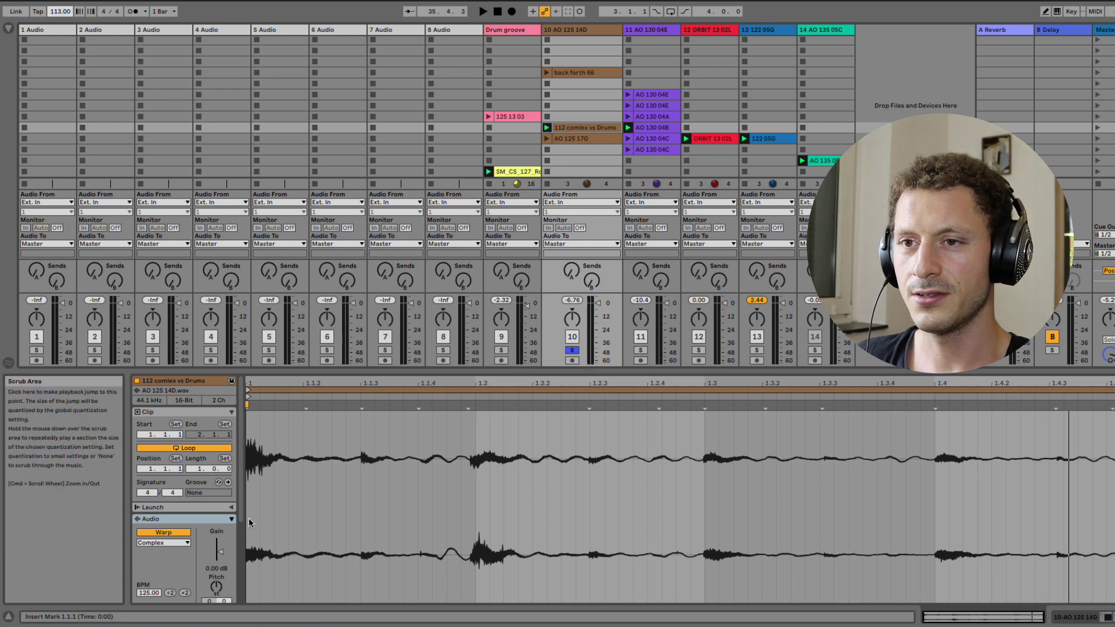
pyautogui.click(187, 544)
pyautogui.click(172, 552)
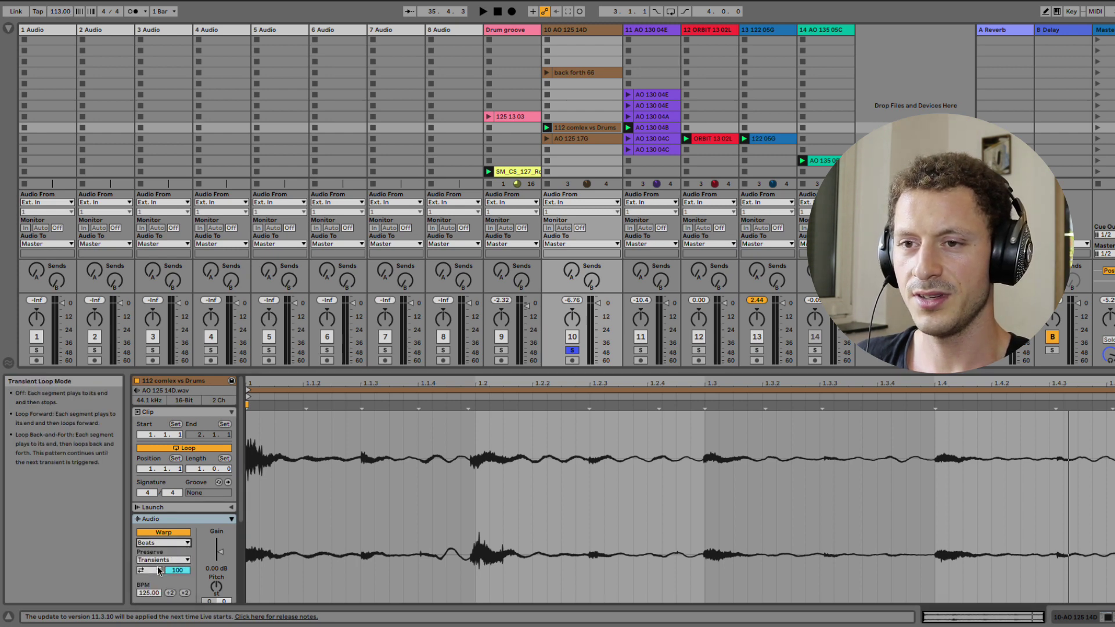
pyautogui.press('space')
pyautogui.click(158, 571)
pyautogui.click(152, 577)
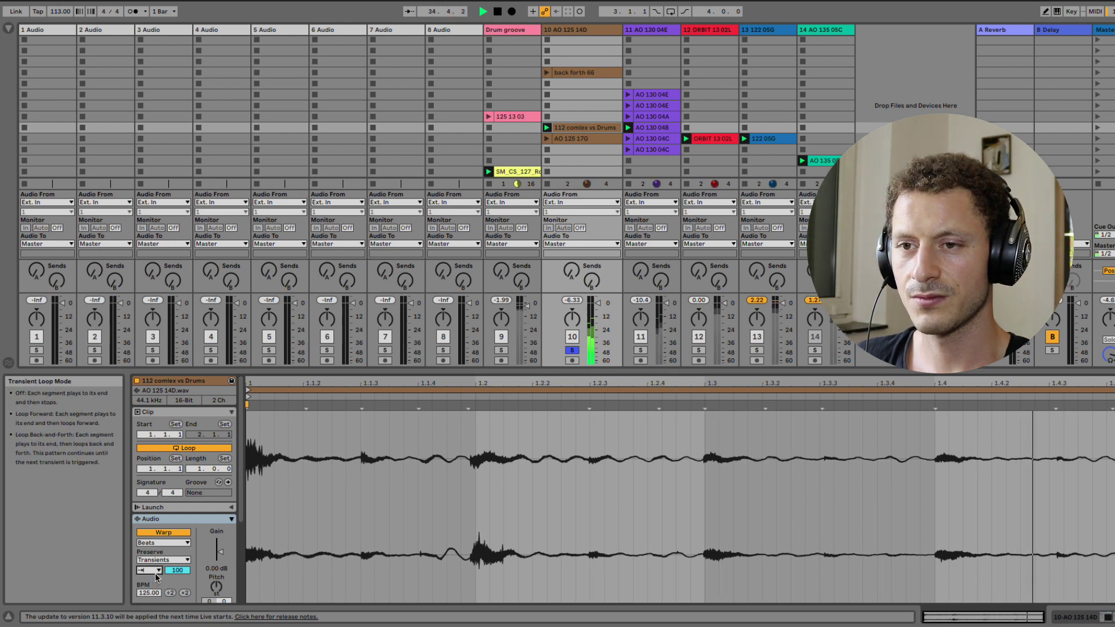
pyautogui.click(148, 570)
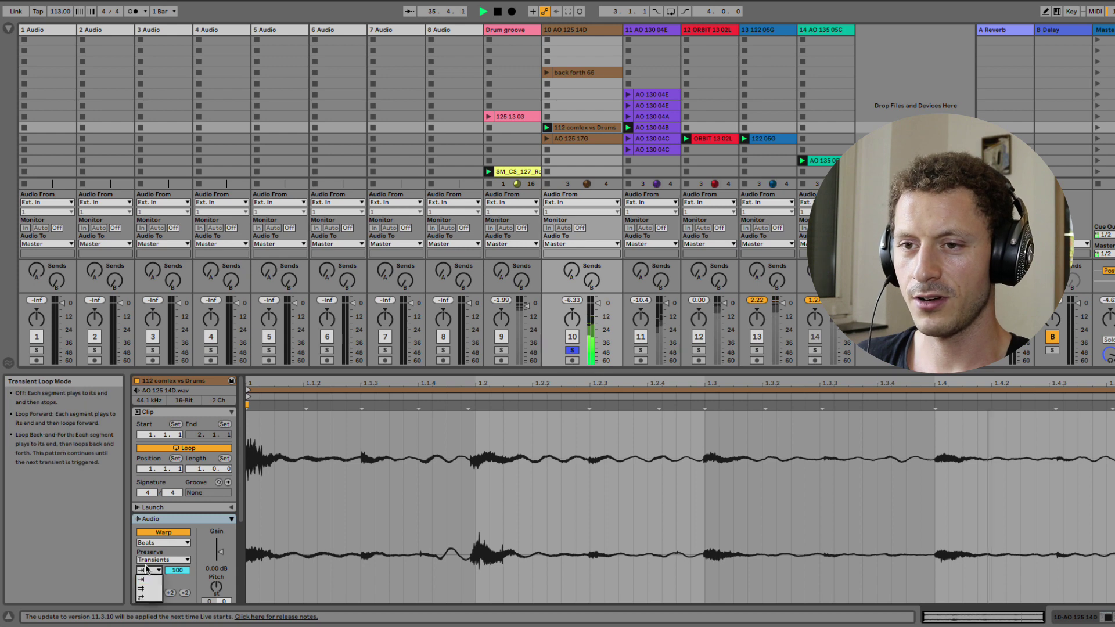
pyautogui.click(150, 587)
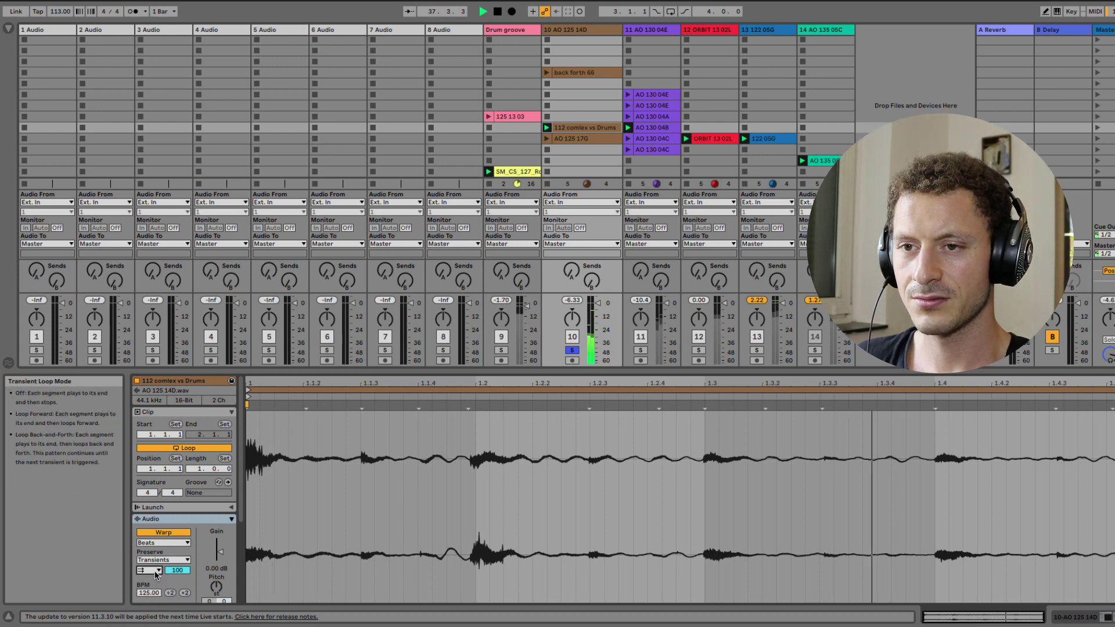
pyautogui.click(149, 570)
pyautogui.click(152, 596)
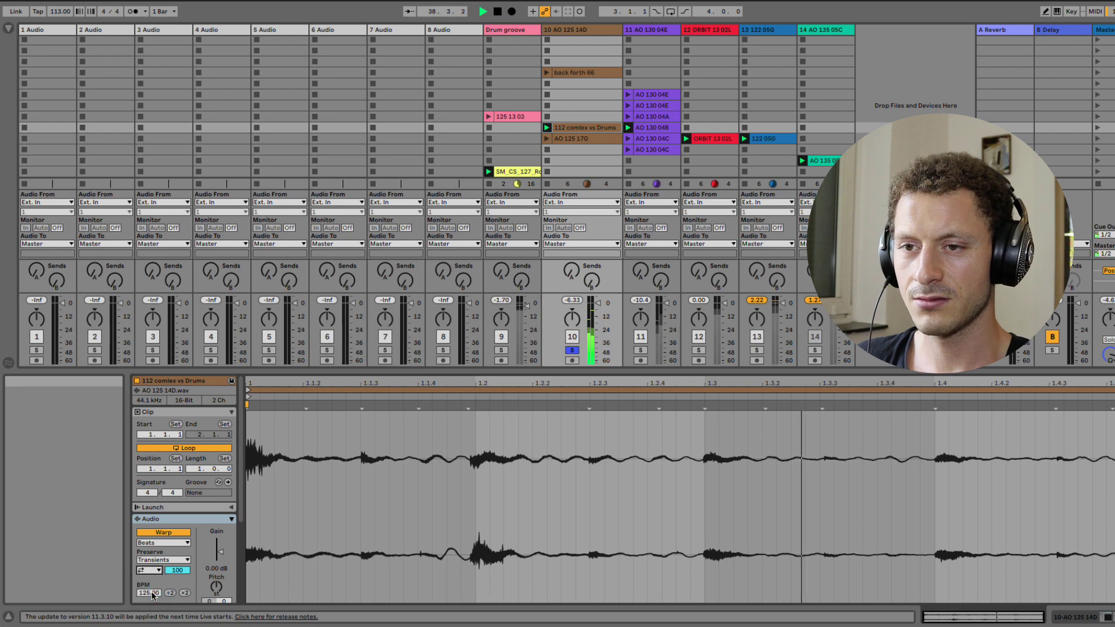
pyautogui.press('space')
pyautogui.click(168, 543)
pyautogui.click(168, 543)
pyautogui.click(168, 543)
pyautogui.click(168, 551)
pyautogui.press('space')
pyautogui.click(166, 545)
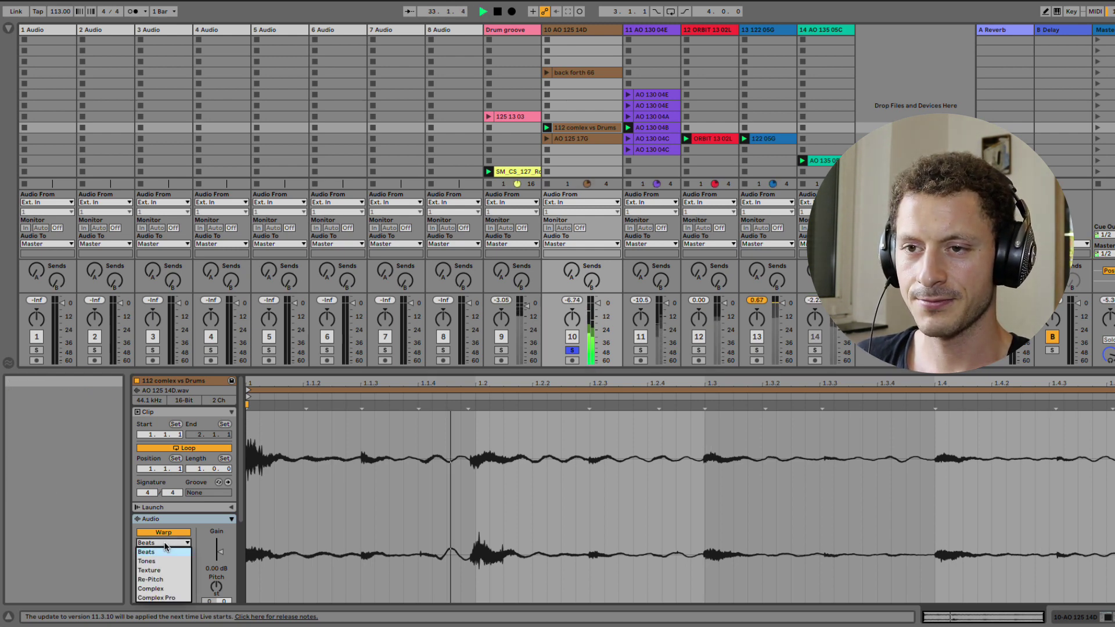
pyautogui.click(168, 589)
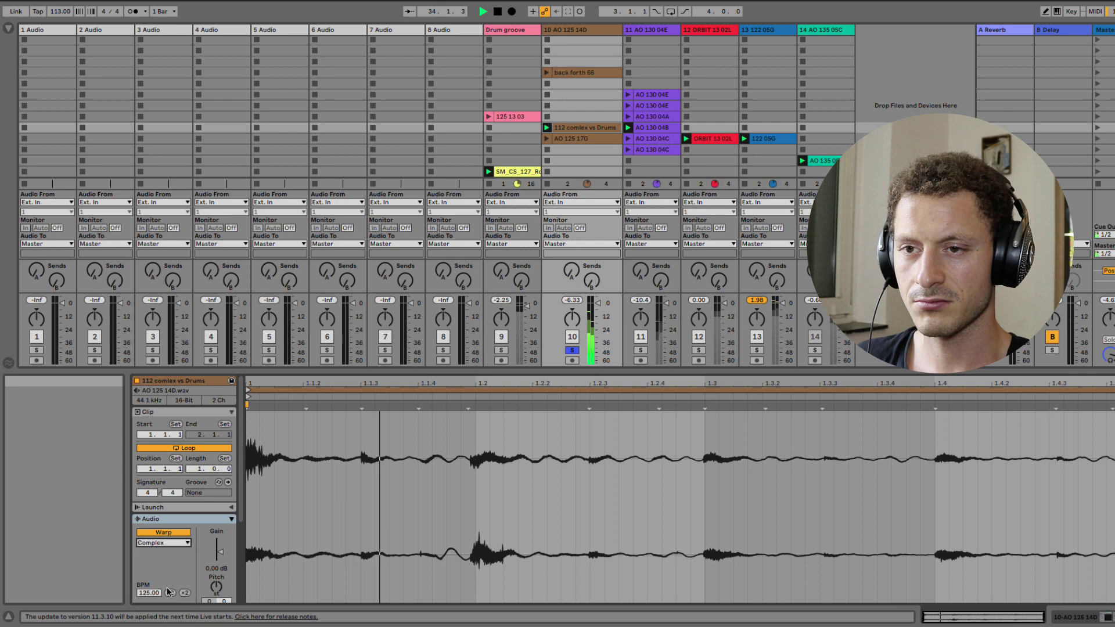
pyautogui.click(159, 546)
pyautogui.click(155, 555)
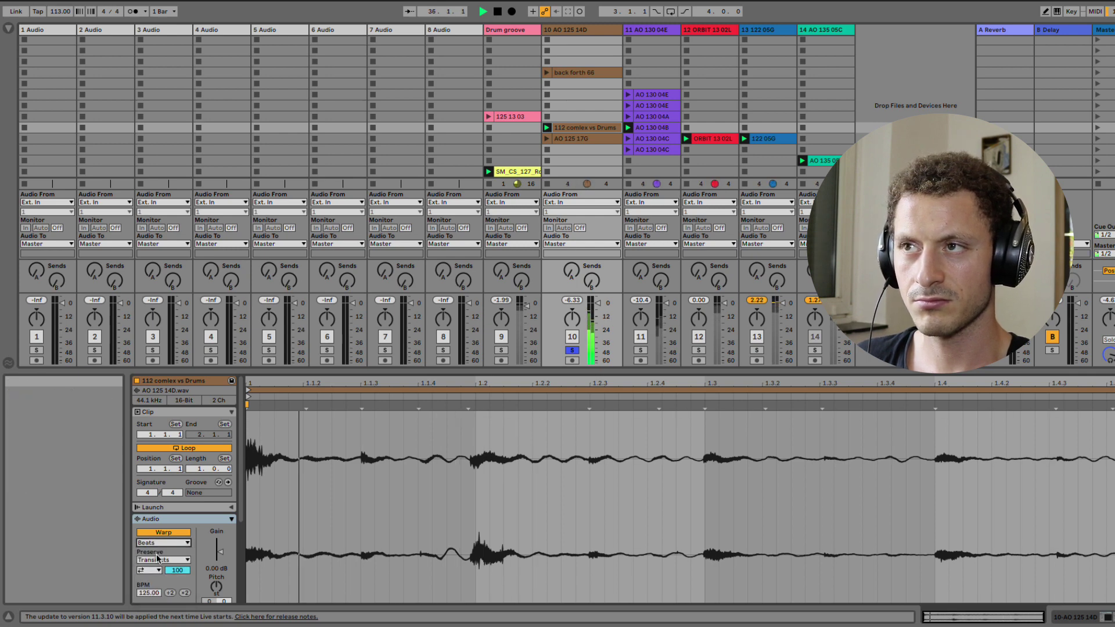
pyautogui.click(160, 545)
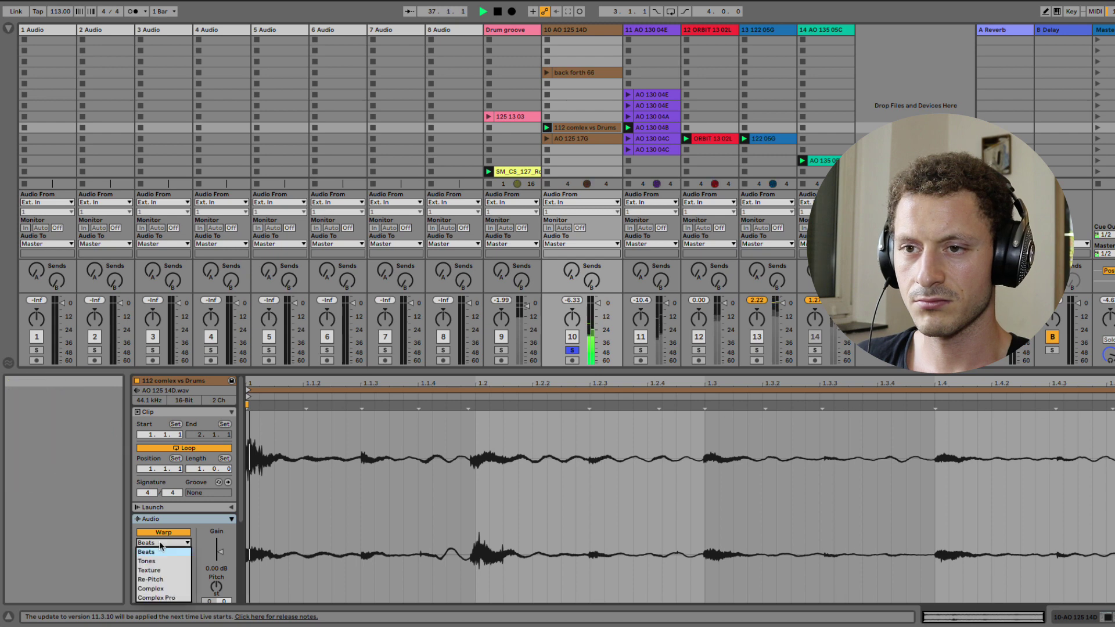
pyautogui.click(158, 589)
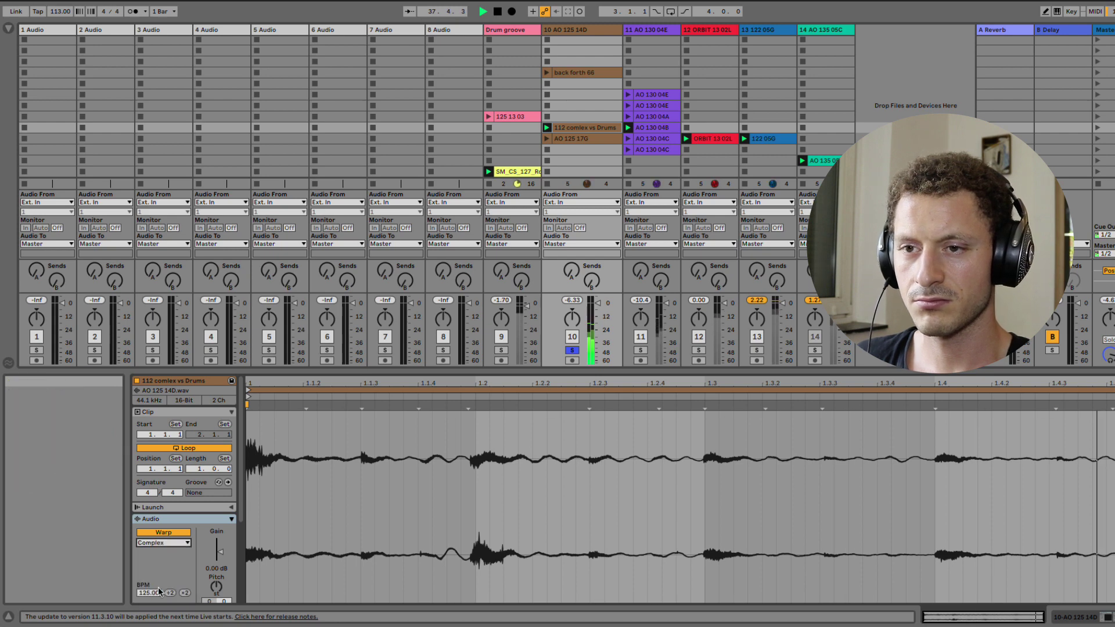